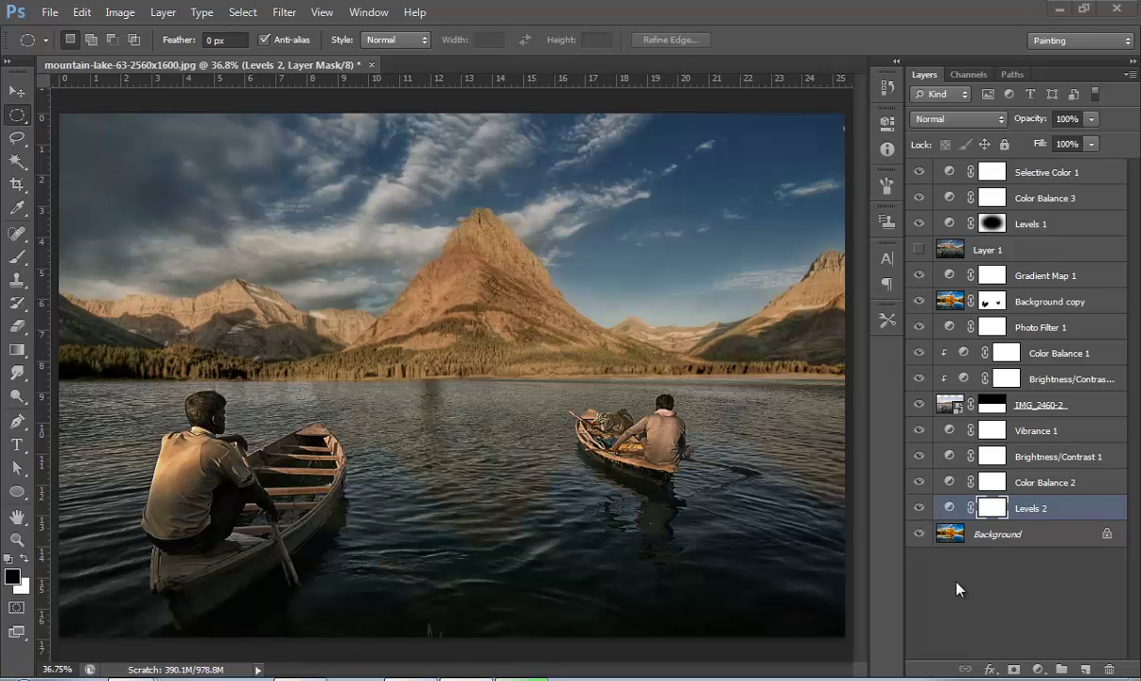
Step: Hide the grading layers so only IMG_2460-2 shows over the mountain-lake Background
{"action": "left_click_drag", "start_coordinate": [918, 510], "coordinate": [918, 174]}
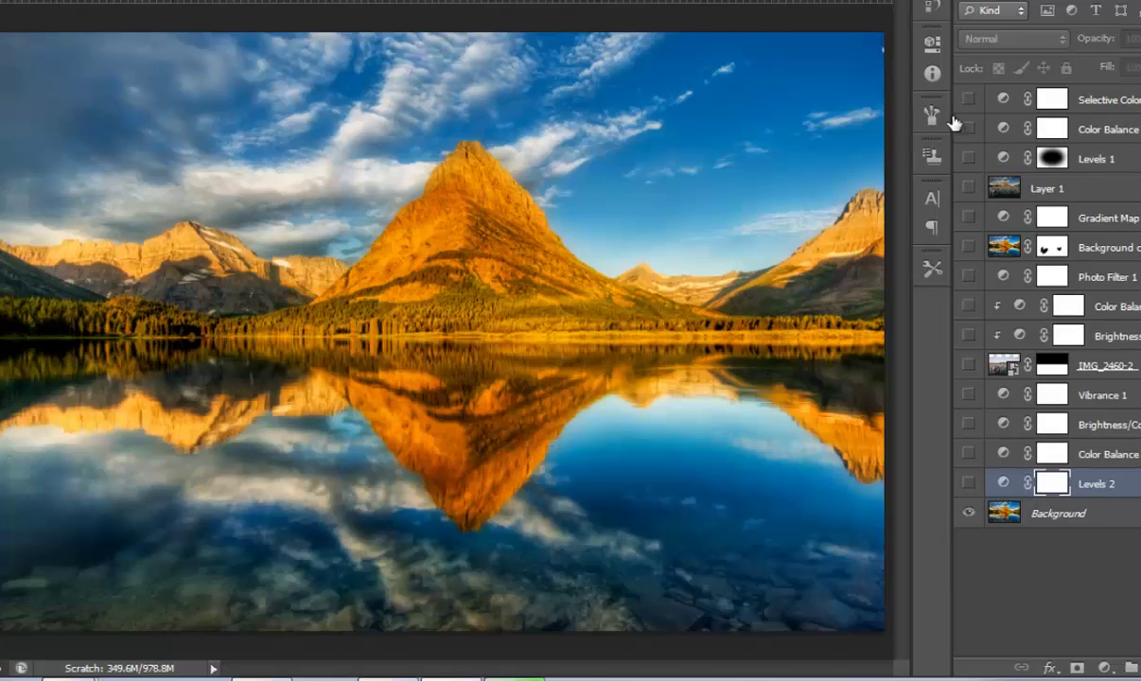
{"action": "left_click_drag", "start_coordinate": [967, 483], "coordinate": [974, 111]}
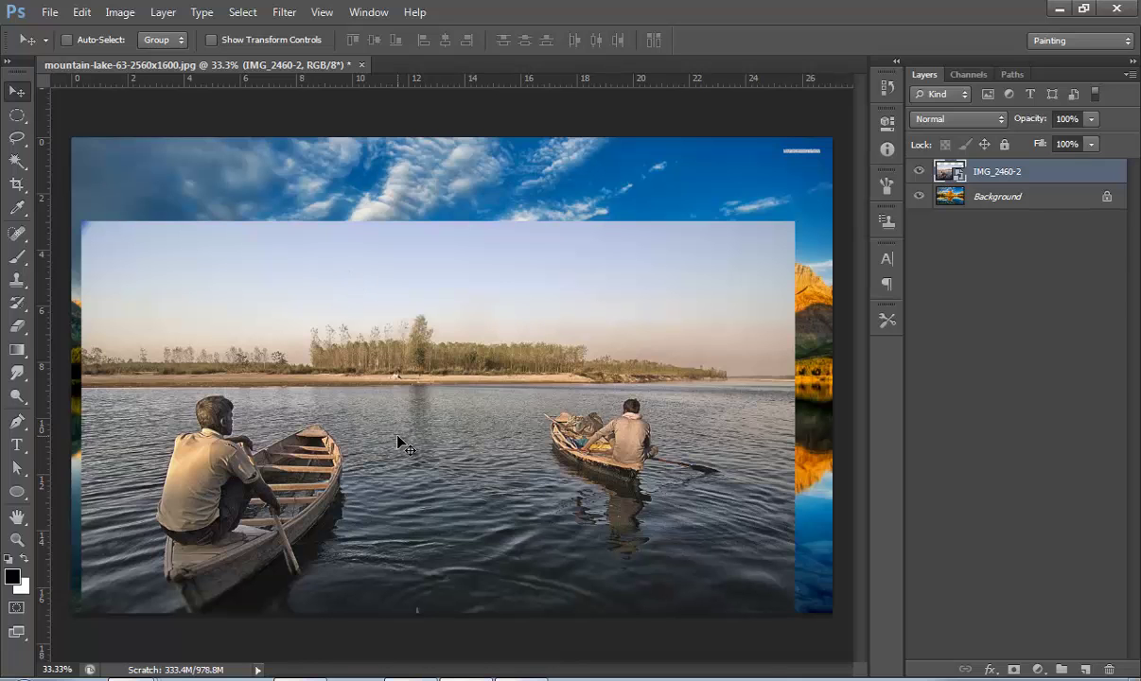
Step: Shift the IMG_2460-2 boats layer left and up, toggling its visibility to compare with the lake
{"action": "left_click_drag", "start_coordinate": [461, 331], "coordinate": [714, 236]}
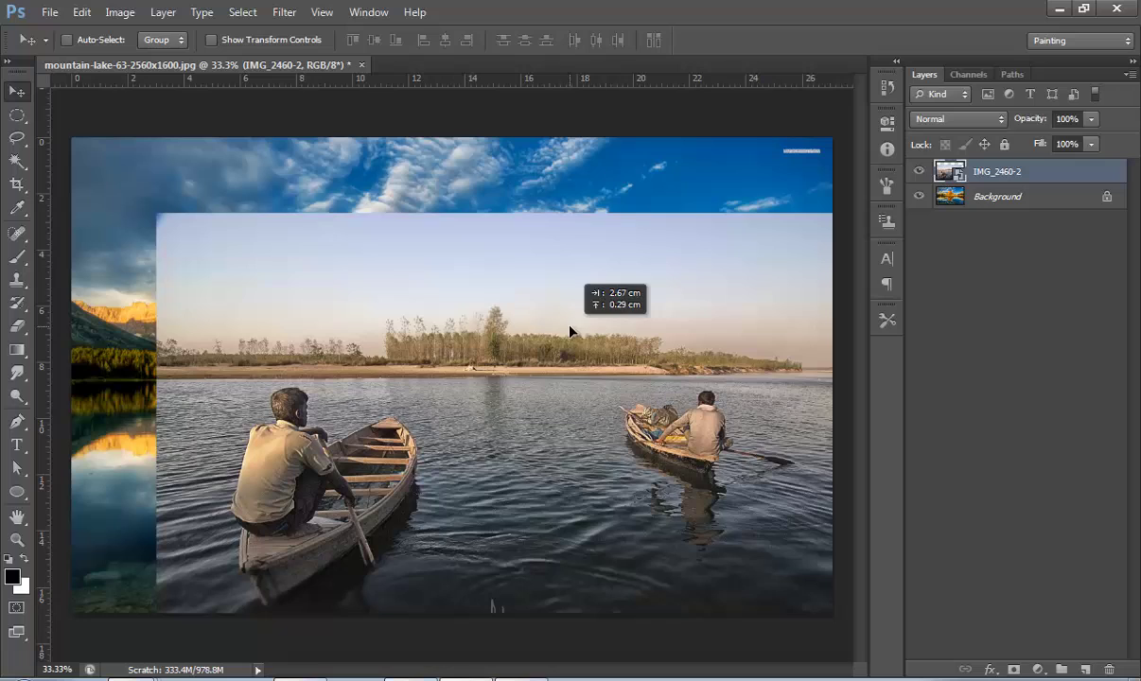
{"action": "left_click_drag", "start_coordinate": [717, 400], "coordinate": [571, 329]}
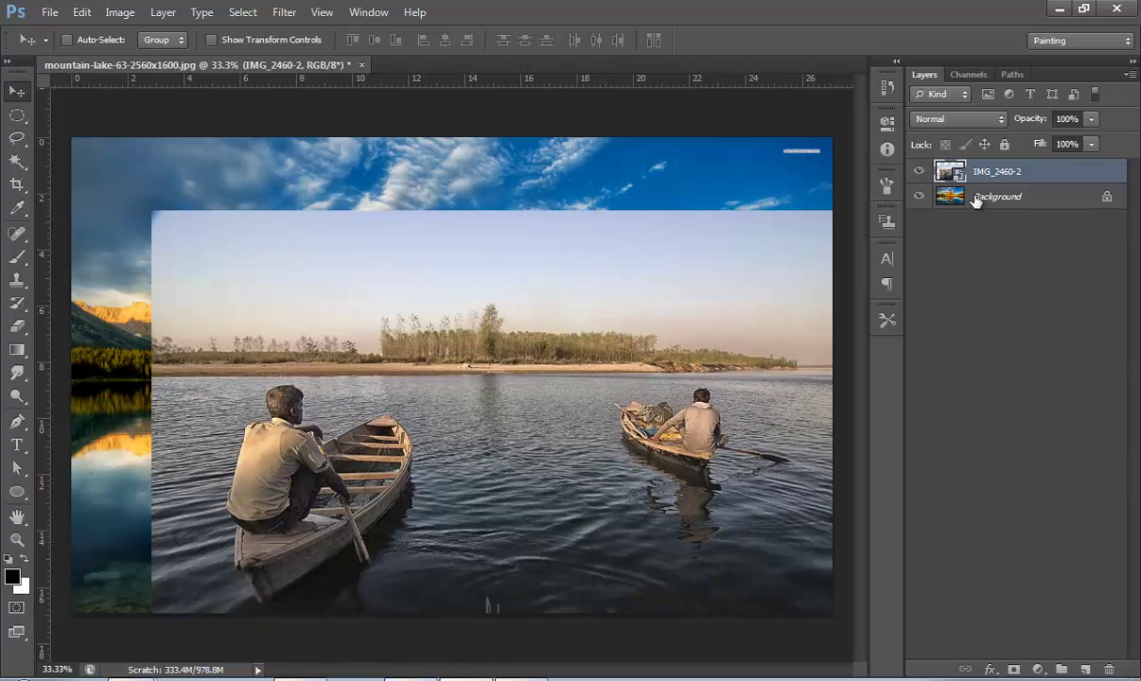
{"action": "left_click", "coordinate": [917, 172]}
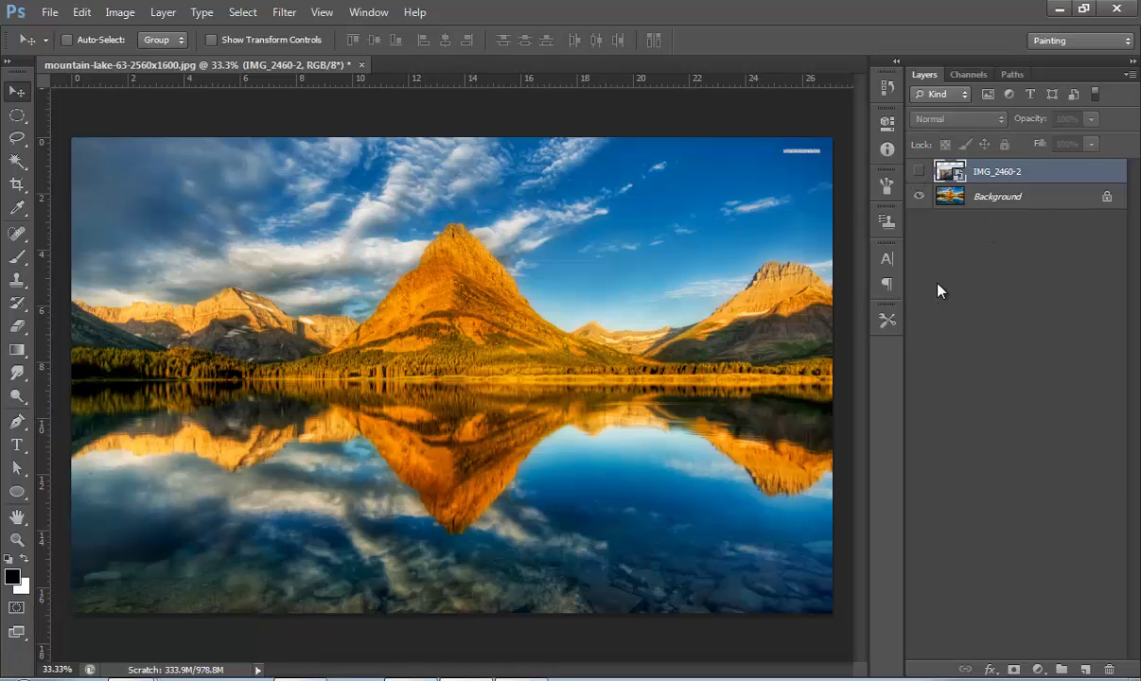
{"action": "left_click", "coordinate": [917, 171]}
{"action": "left_click_drag", "start_coordinate": [504, 396], "coordinate": [436, 389]}
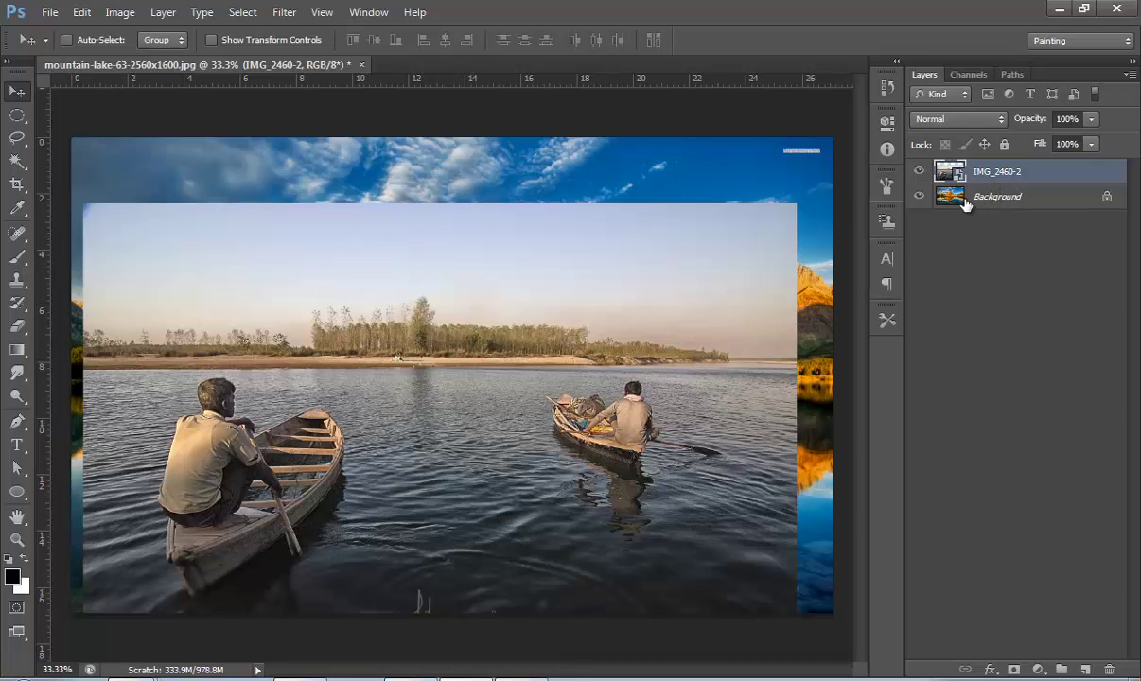
Step: Align IMG_2460-2 with the lake at about 60% opacity, then return it to 100%
{"action": "left_click", "coordinate": [919, 171]}
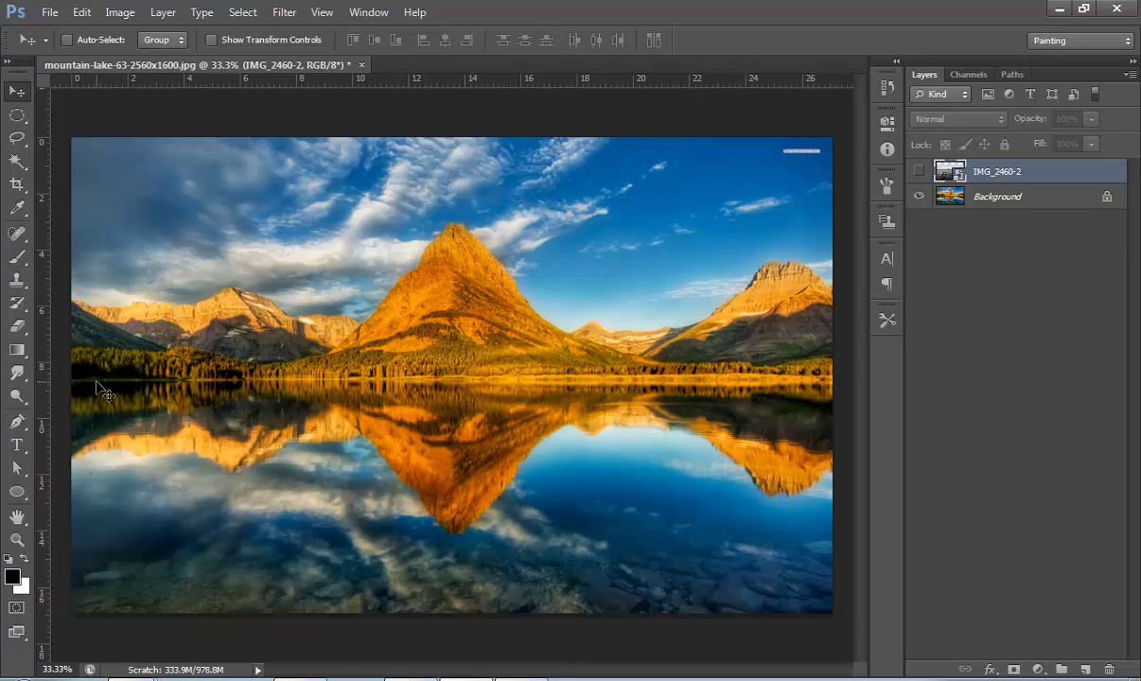
{"action": "left_click", "coordinate": [918, 171]}
{"action": "left_click", "coordinate": [917, 172]}
{"action": "left_click", "coordinate": [918, 172]}
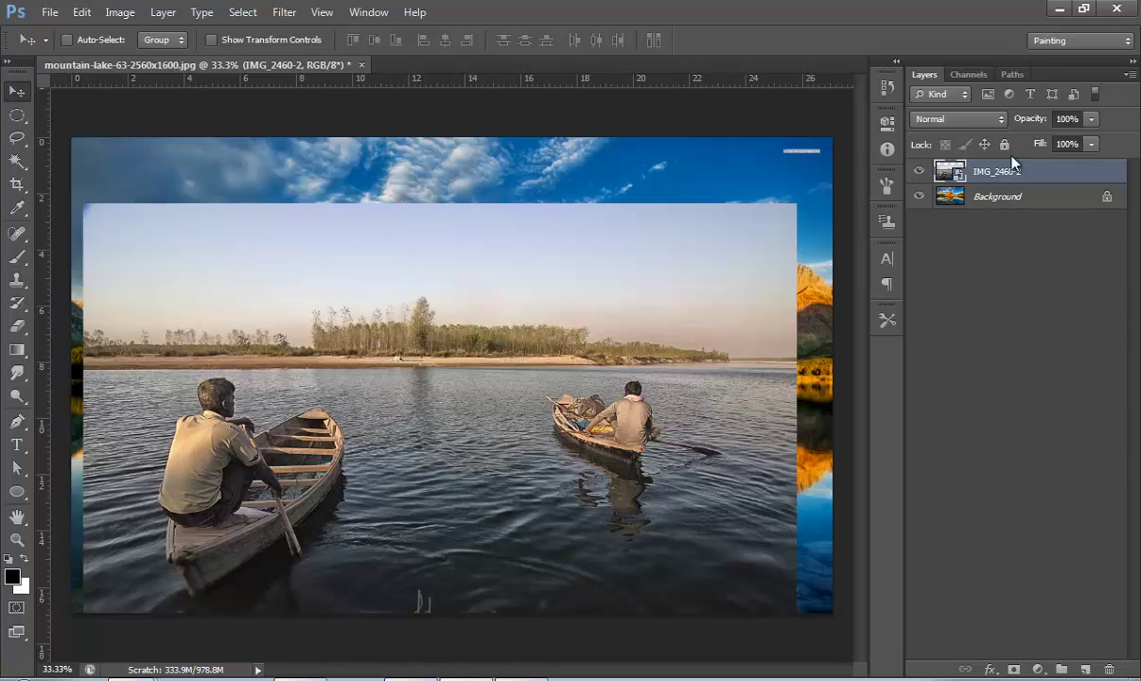
{"action": "left_click_drag", "start_coordinate": [1029, 120], "coordinate": [1002, 125]}
{"action": "mouse_move", "coordinate": [636, 283]}
{"action": "left_mouse_down"}
{"action": "mouse_move", "coordinate": [633, 249]}
{"action": "mouse_move", "coordinate": [631, 412]}
{"action": "mouse_move", "coordinate": [633, 338]}
{"action": "mouse_move", "coordinate": [647, 334]}
{"action": "mouse_move", "coordinate": [632, 336]}
{"action": "left_mouse_up"}
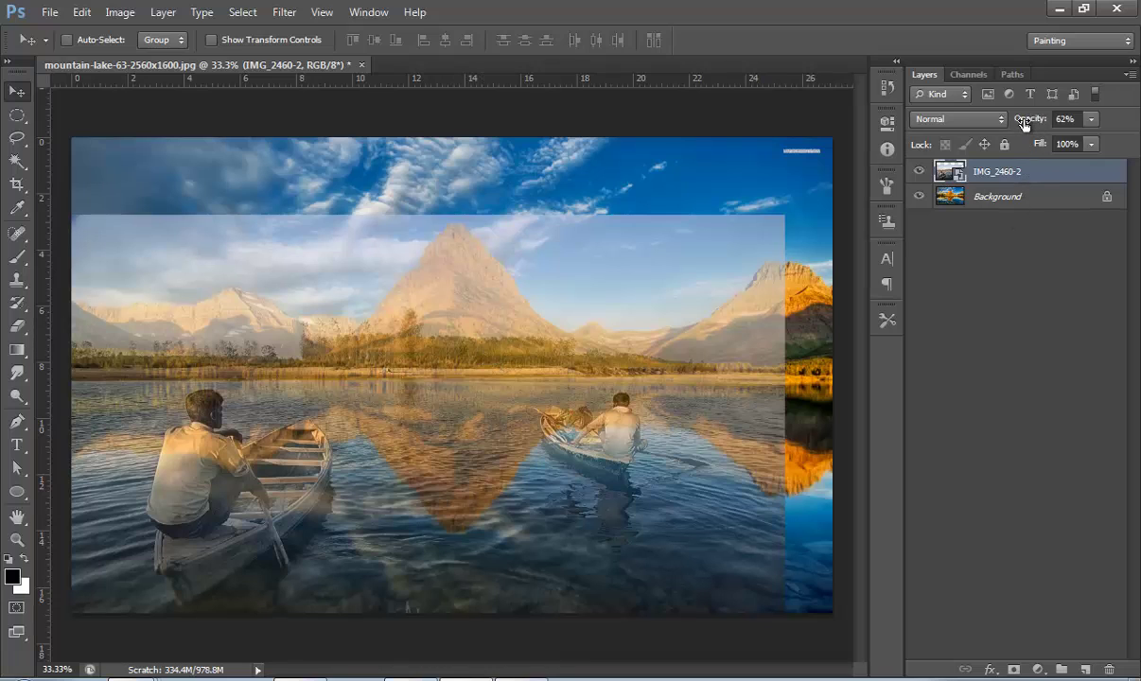
{"action": "left_click_drag", "start_coordinate": [1023, 121], "coordinate": [1071, 121]}
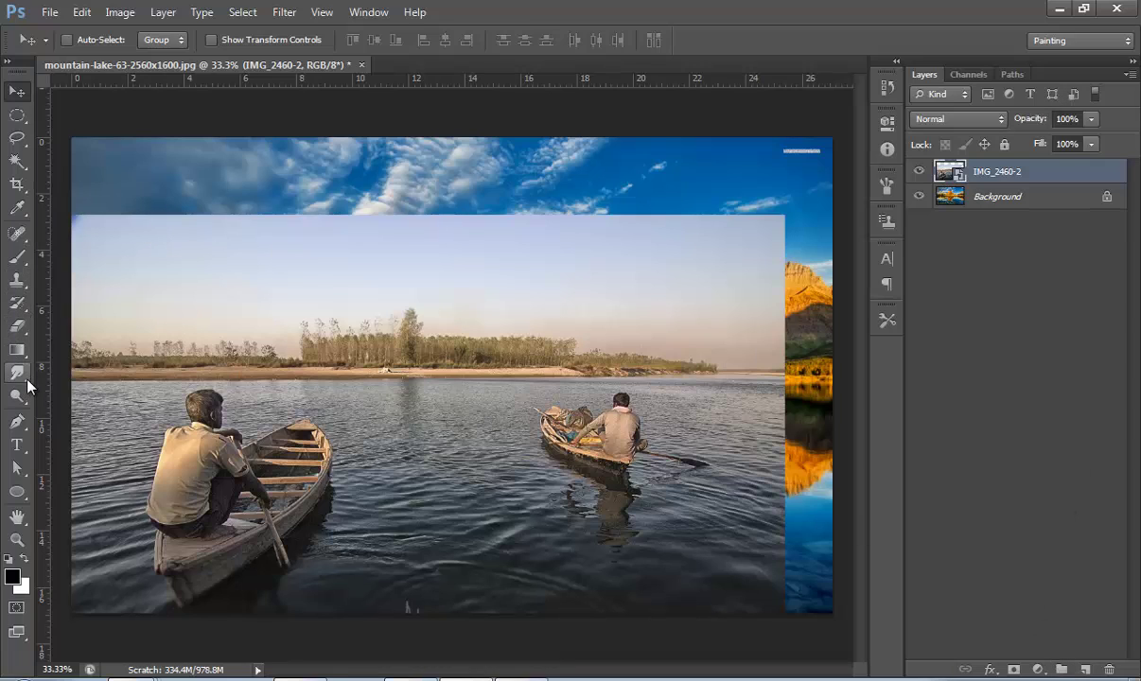
Step: Trace a closed Pen path along the far shoreline and around the bottom of the boats photo
{"action": "left_click", "coordinate": [17, 421]}
{"action": "left_click", "coordinate": [69, 382]}
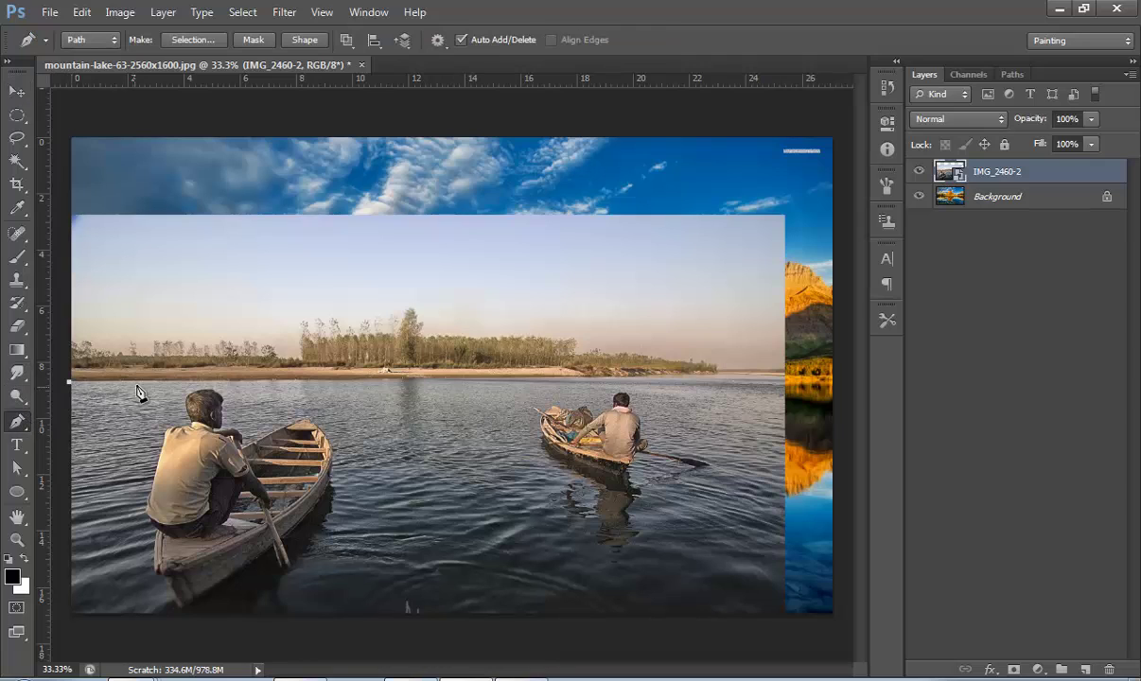
{"action": "left_click", "coordinate": [196, 381]}
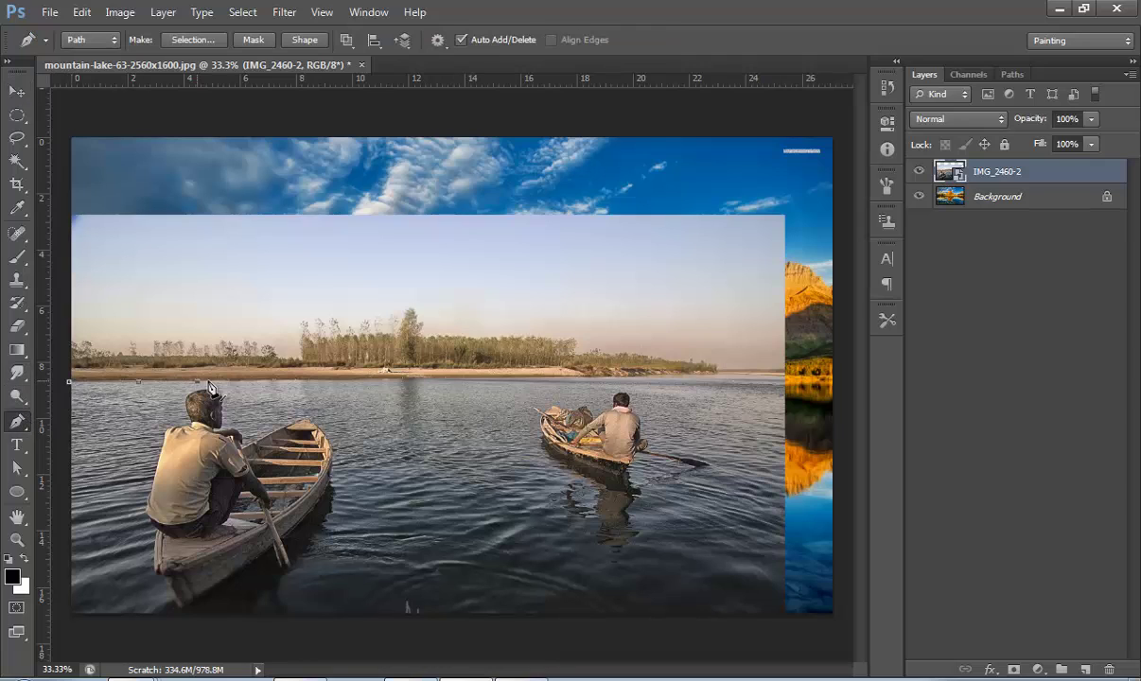
{"action": "left_click", "coordinate": [260, 381]}
{"action": "left_click", "coordinate": [325, 381]}
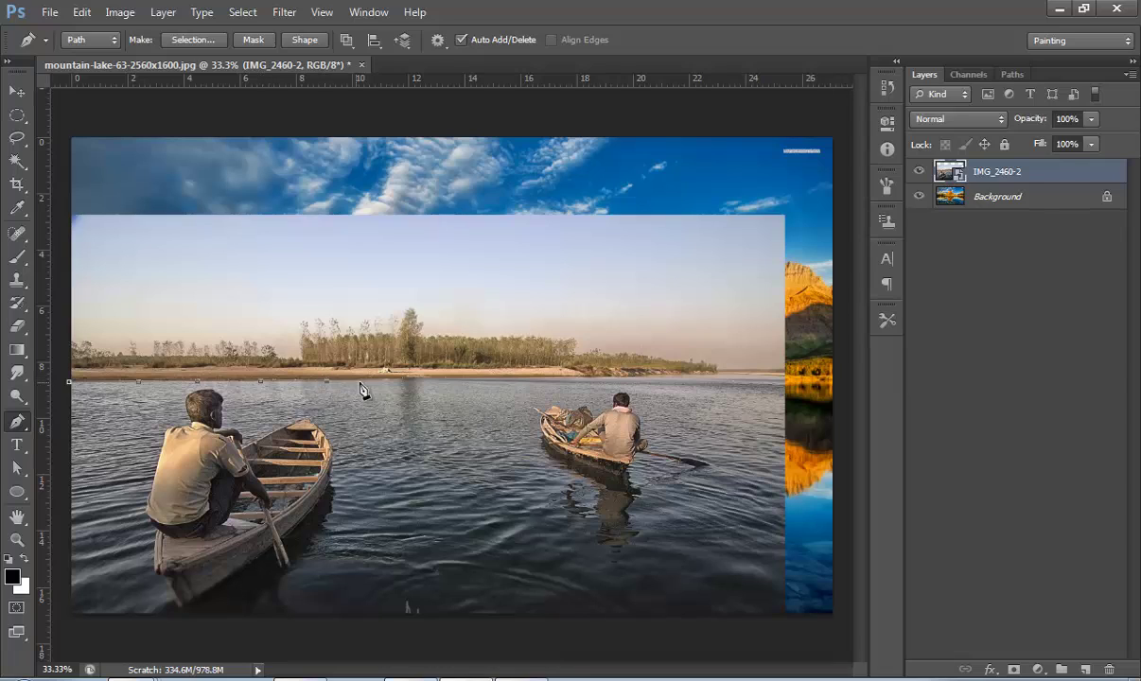
{"action": "left_click", "coordinate": [457, 379]}
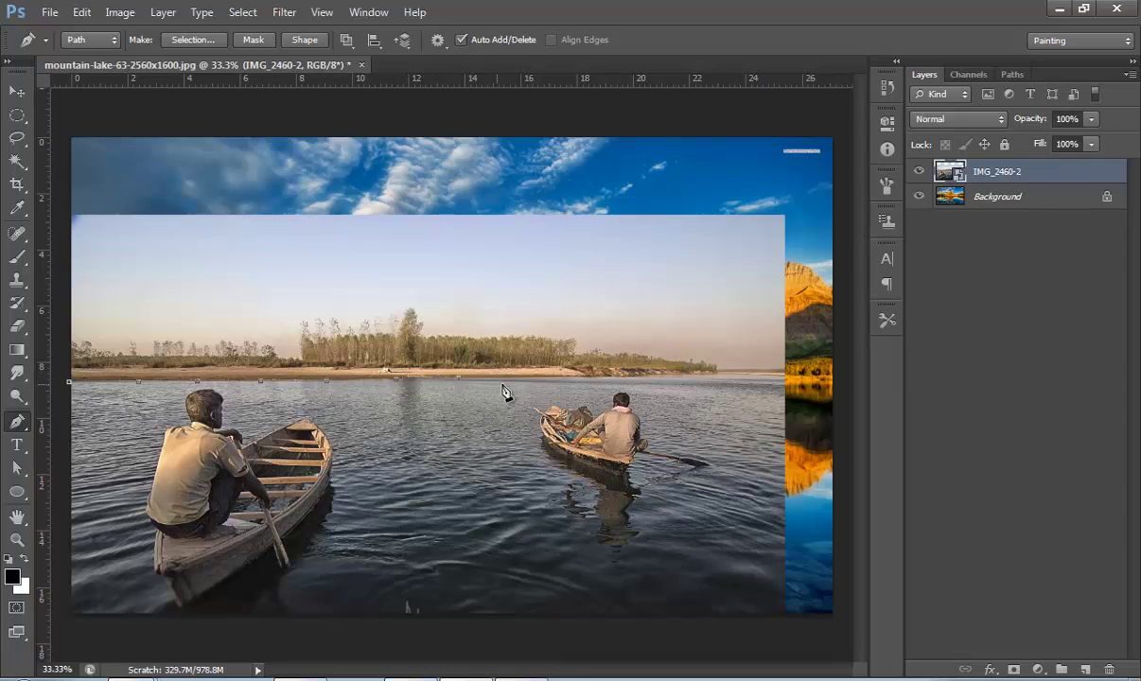
{"action": "left_click", "coordinate": [569, 379]}
{"action": "left_click", "coordinate": [667, 376]}
{"action": "left_click", "coordinate": [733, 374]}
{"action": "left_click", "coordinate": [762, 375]}
{"action": "left_click", "coordinate": [779, 377]}
{"action": "left_click", "coordinate": [804, 631]}
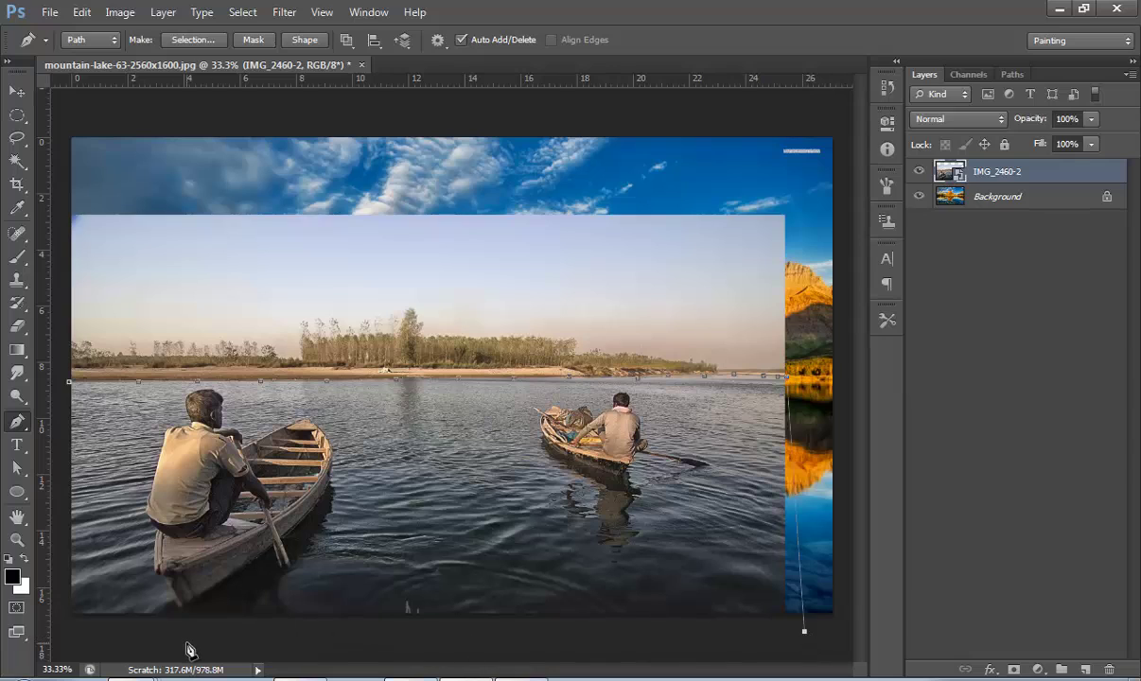
{"action": "left_click", "coordinate": [68, 632]}
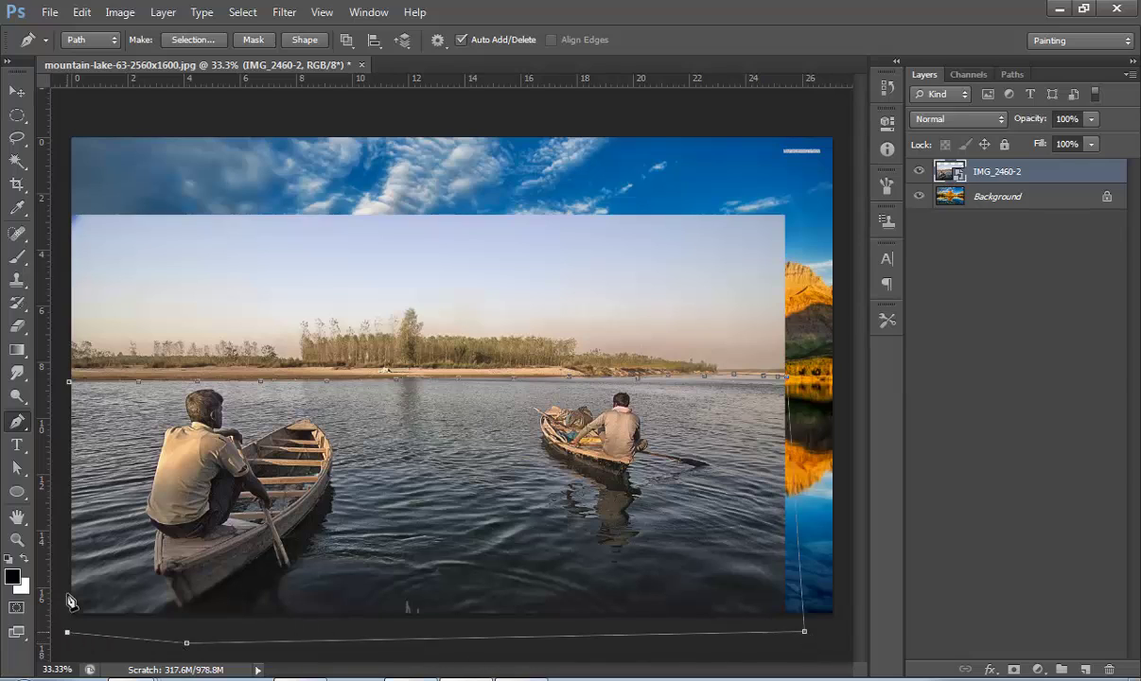
{"action": "left_click", "coordinate": [68, 382]}
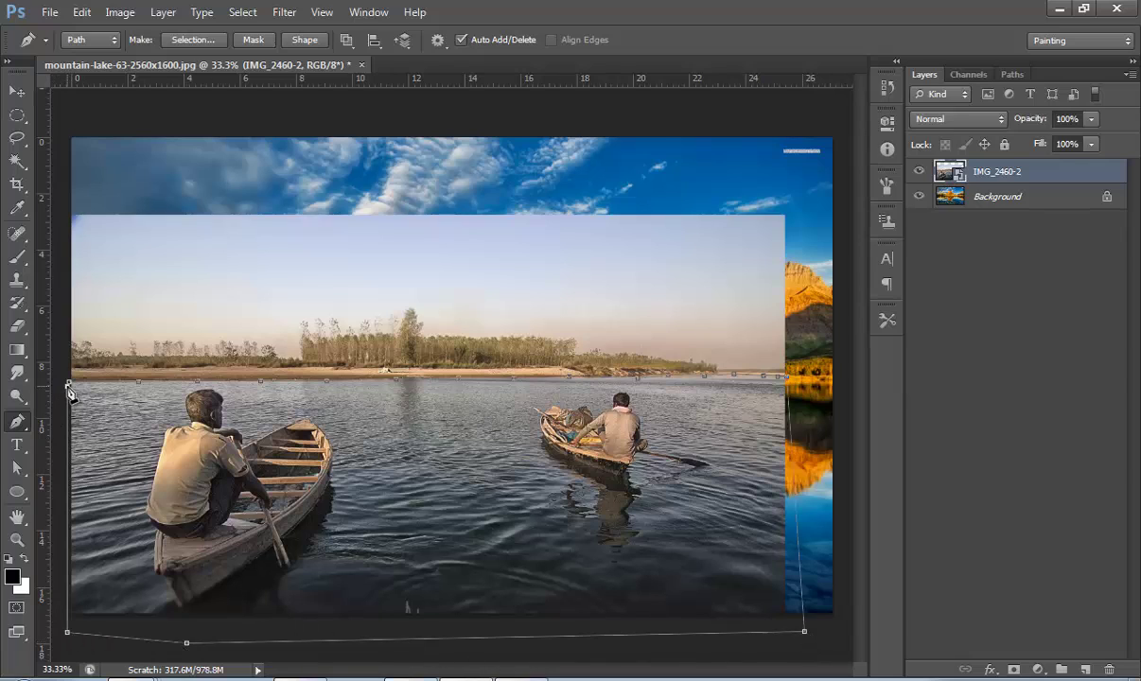
Step: Convert the path into a selection with a 1-pixel feather
{"action": "right_click", "coordinate": [242, 408]}
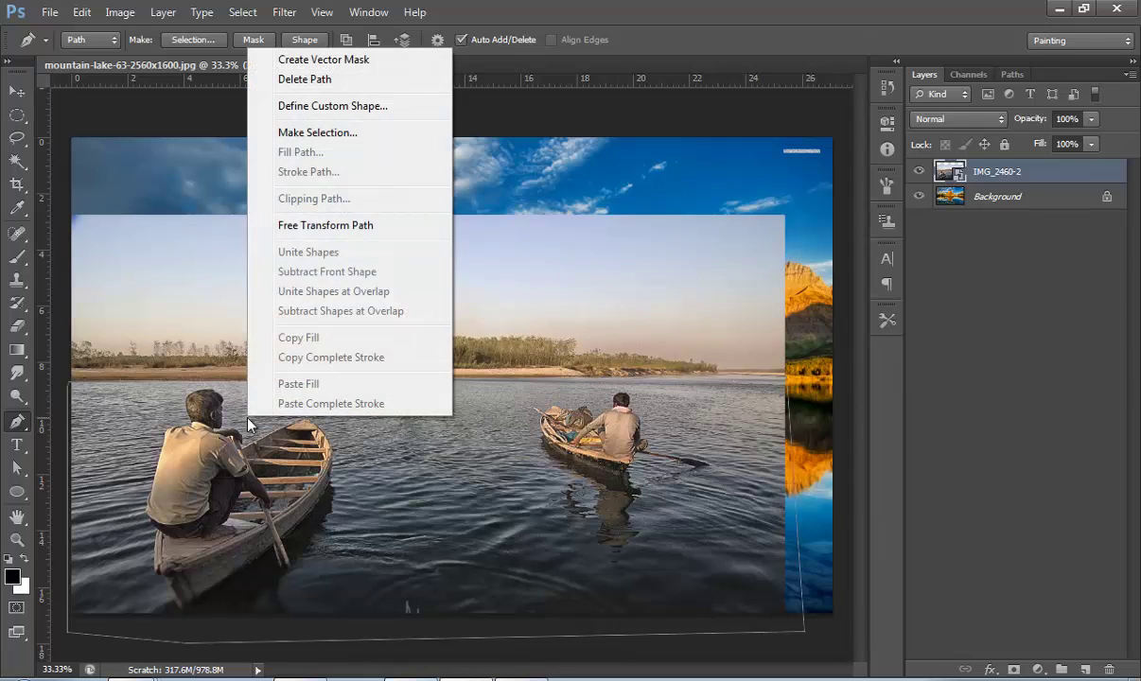
{"action": "left_click", "coordinate": [370, 133]}
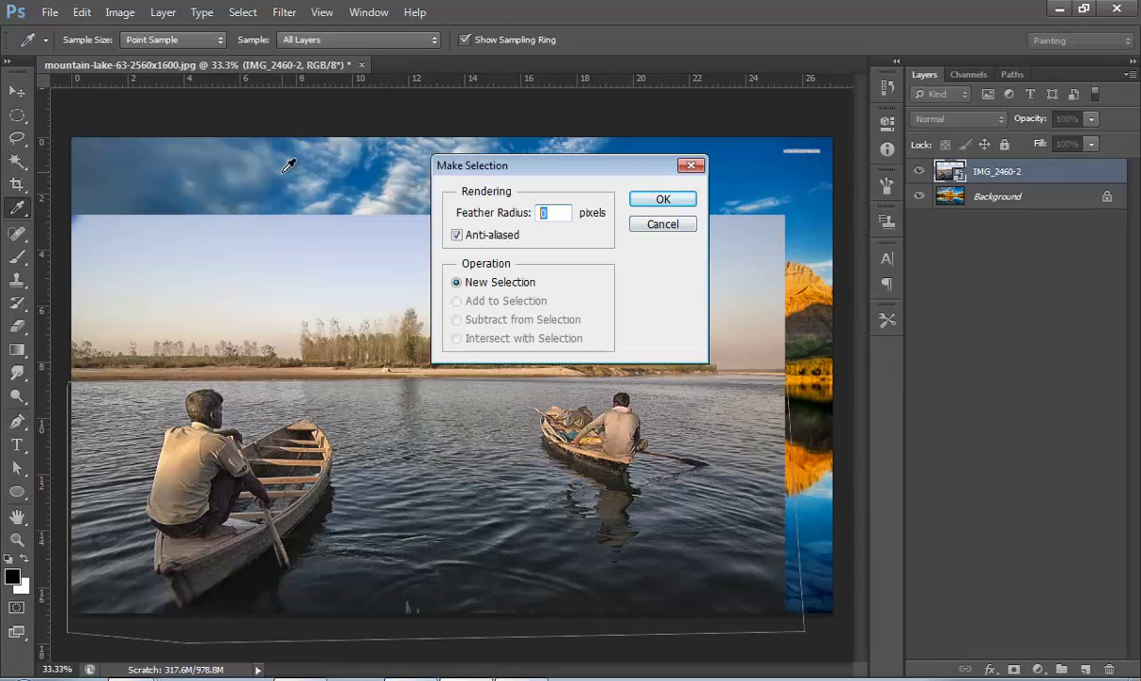
{"action": "type", "text": "1"}
{"action": "left_click", "coordinate": [661, 199]}
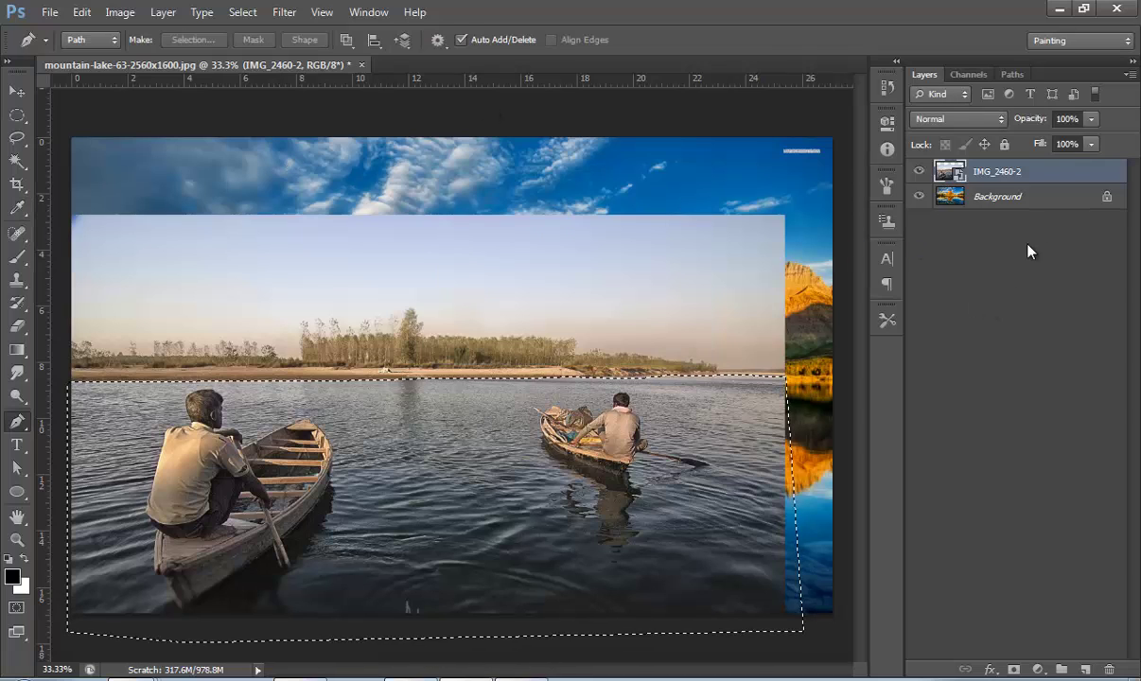
Step: Feather the selection by 4 px and add it as a layer mask on IMG_2460-2
{"action": "left_click", "coordinate": [1014, 670]}
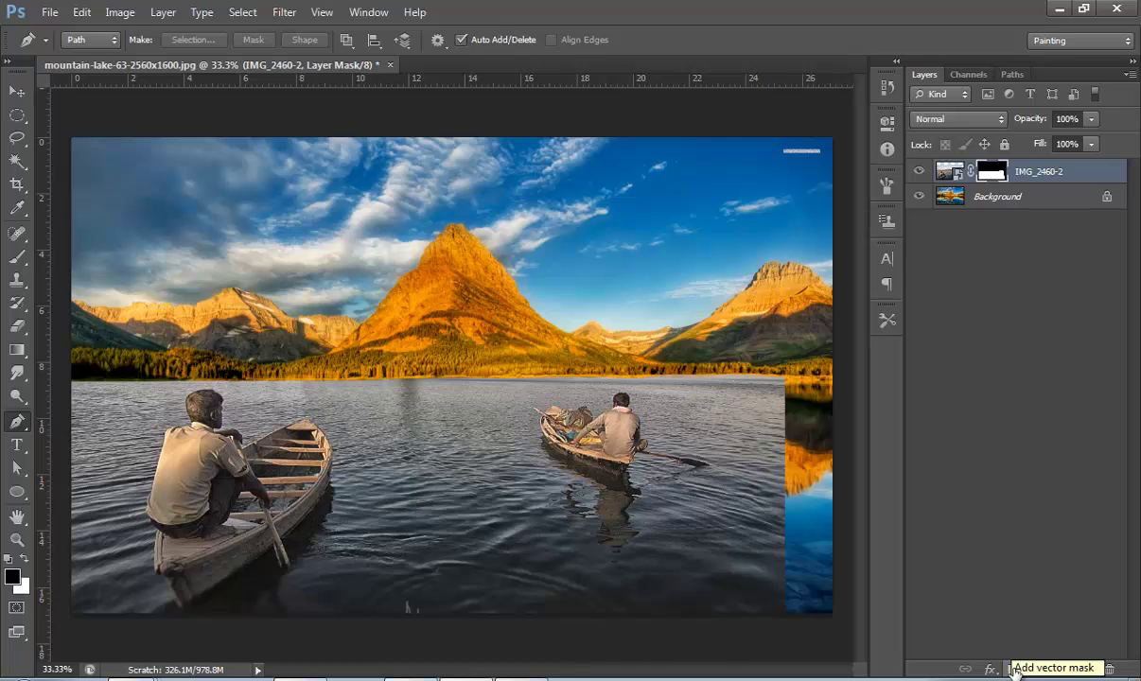
{"action": "key", "text": "ctrl+z"}
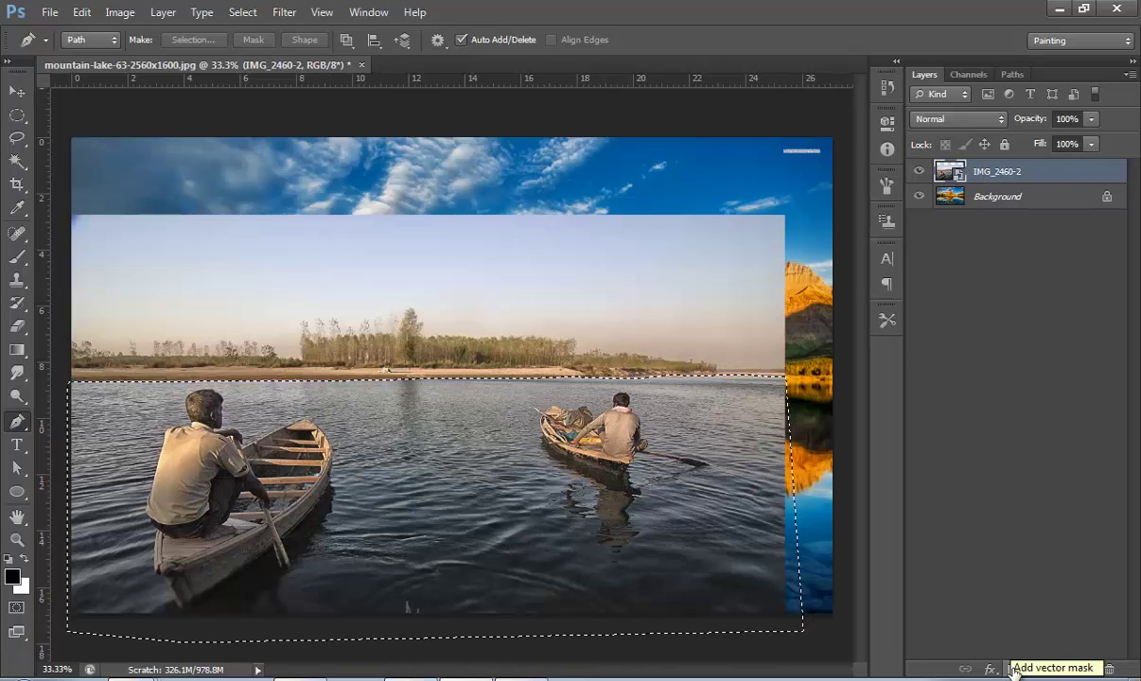
{"action": "left_click", "coordinate": [242, 12]}
{"action": "mouse_move", "coordinate": [257, 209]}
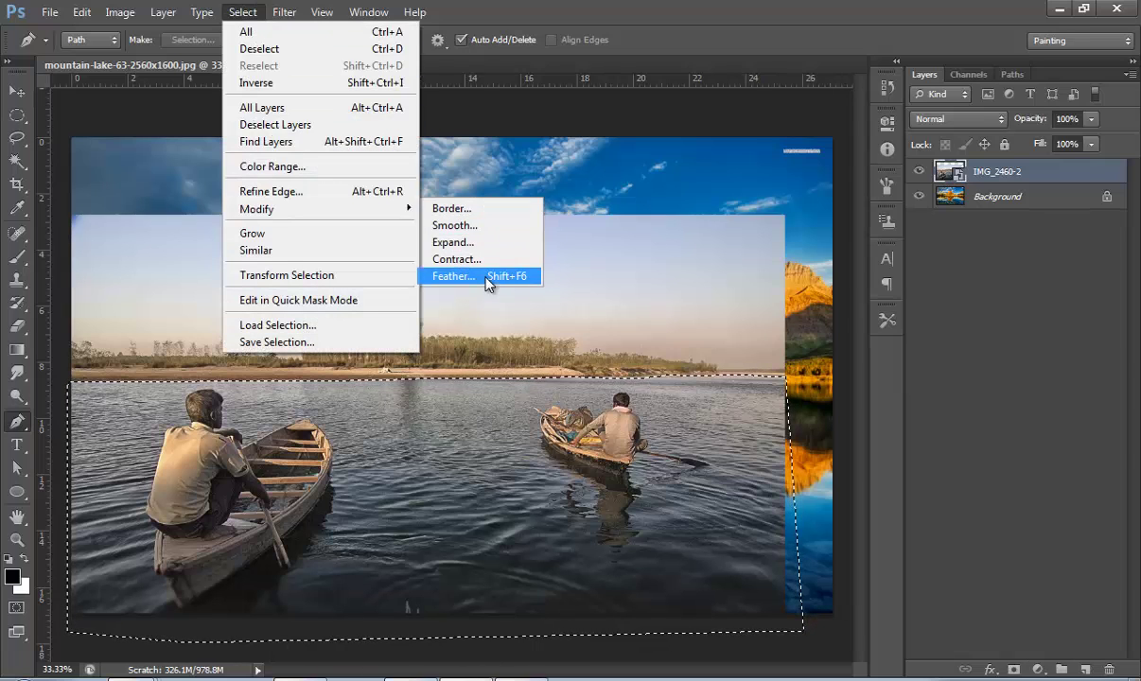
{"action": "left_click", "coordinate": [492, 276]}
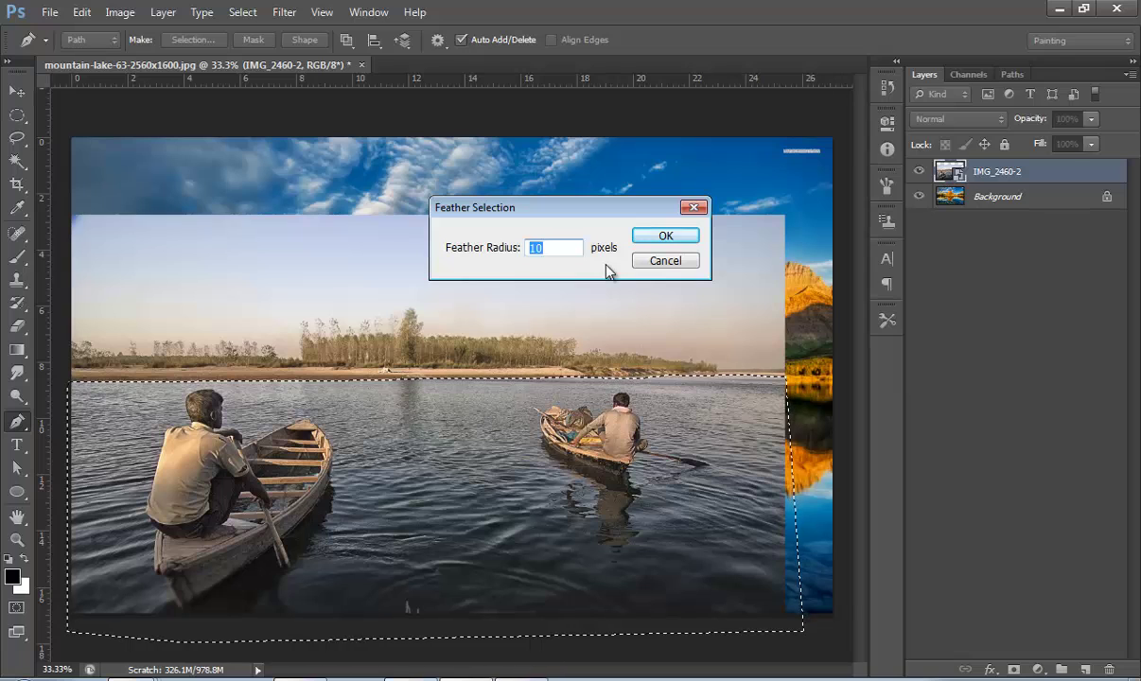
{"action": "type", "text": "4"}
{"action": "left_click", "coordinate": [662, 236]}
{"action": "left_click", "coordinate": [1013, 670]}
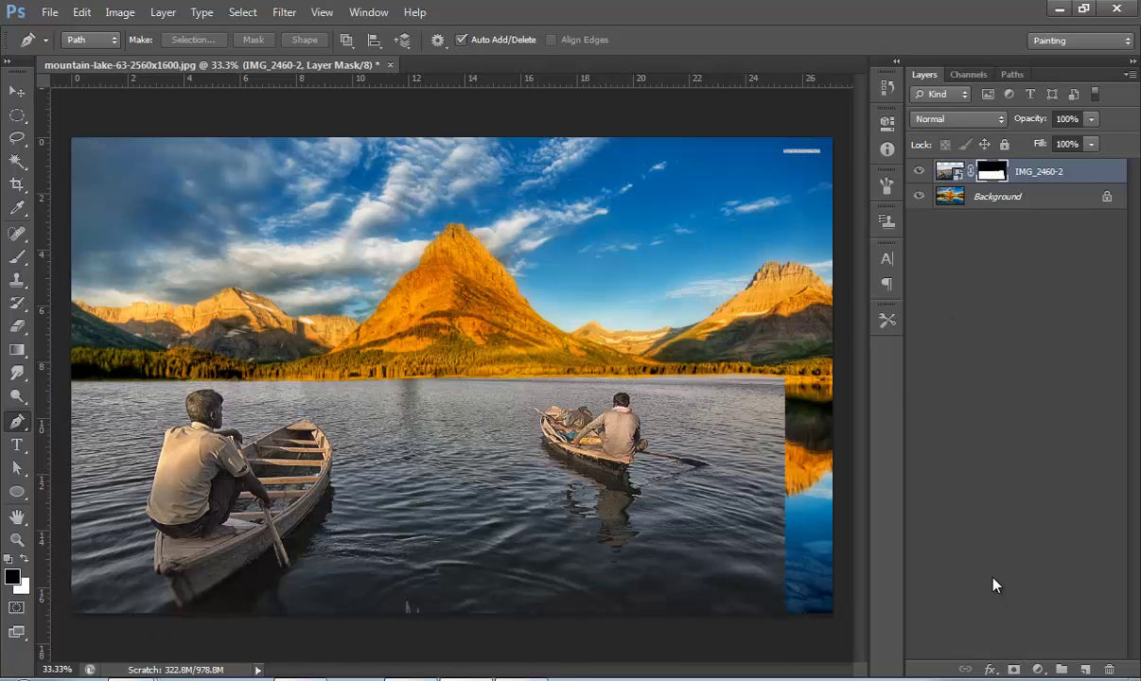
{"action": "key", "text": "v"}
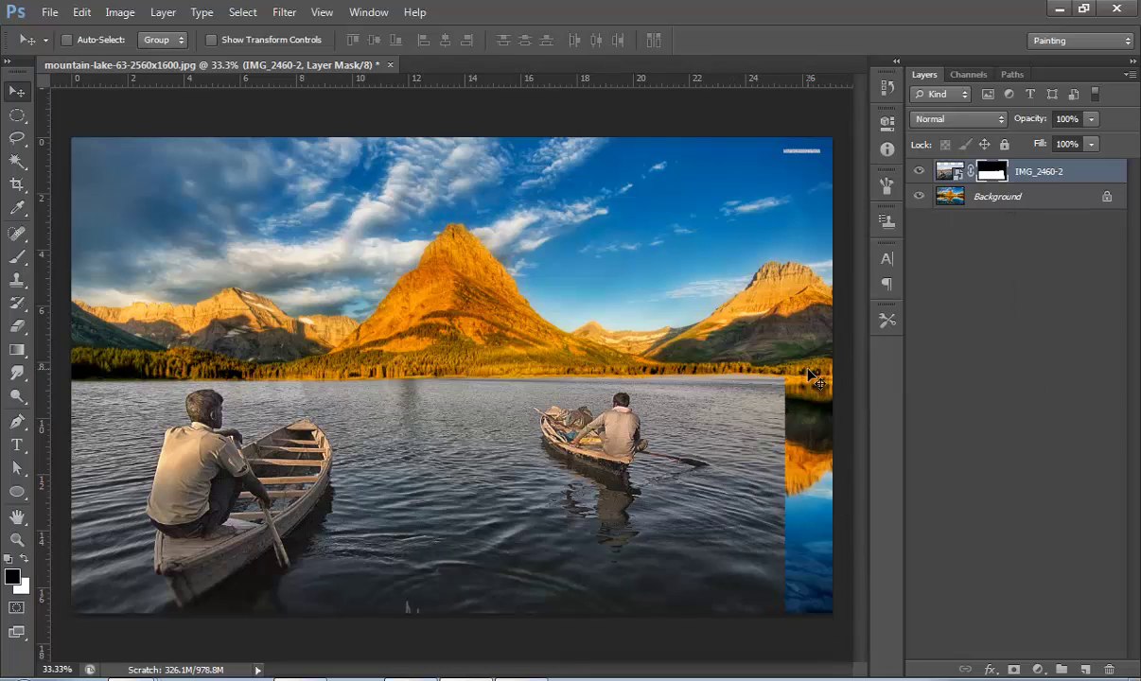
Step: Crop the uncovered right strip to the boats photo's edge and make Background active
{"action": "left_click", "coordinate": [17, 184]}
{"action": "left_click_drag", "start_coordinate": [836, 377], "coordinate": [808, 377]}
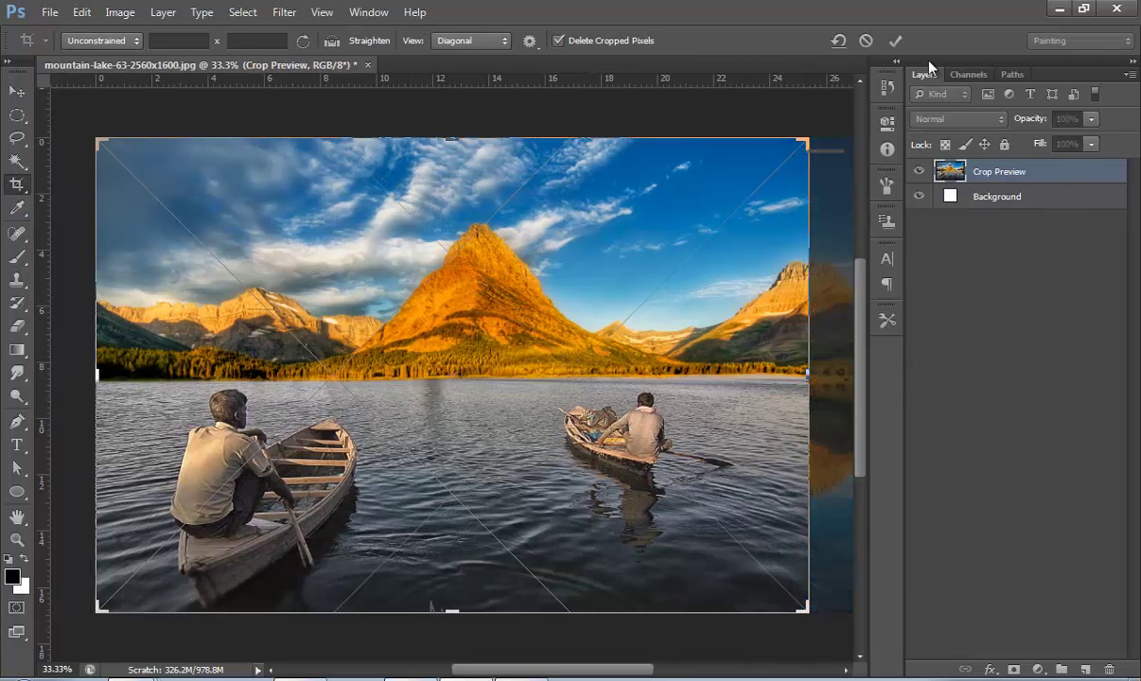
{"action": "left_click", "coordinate": [894, 41]}
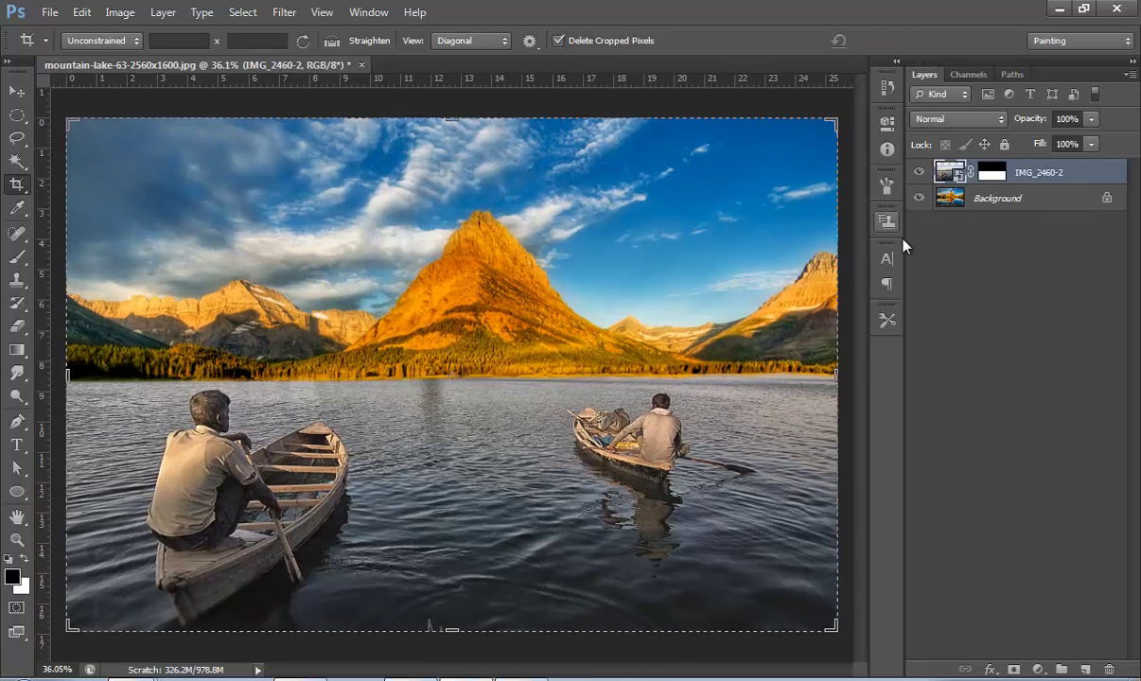
{"action": "left_click", "coordinate": [978, 381]}
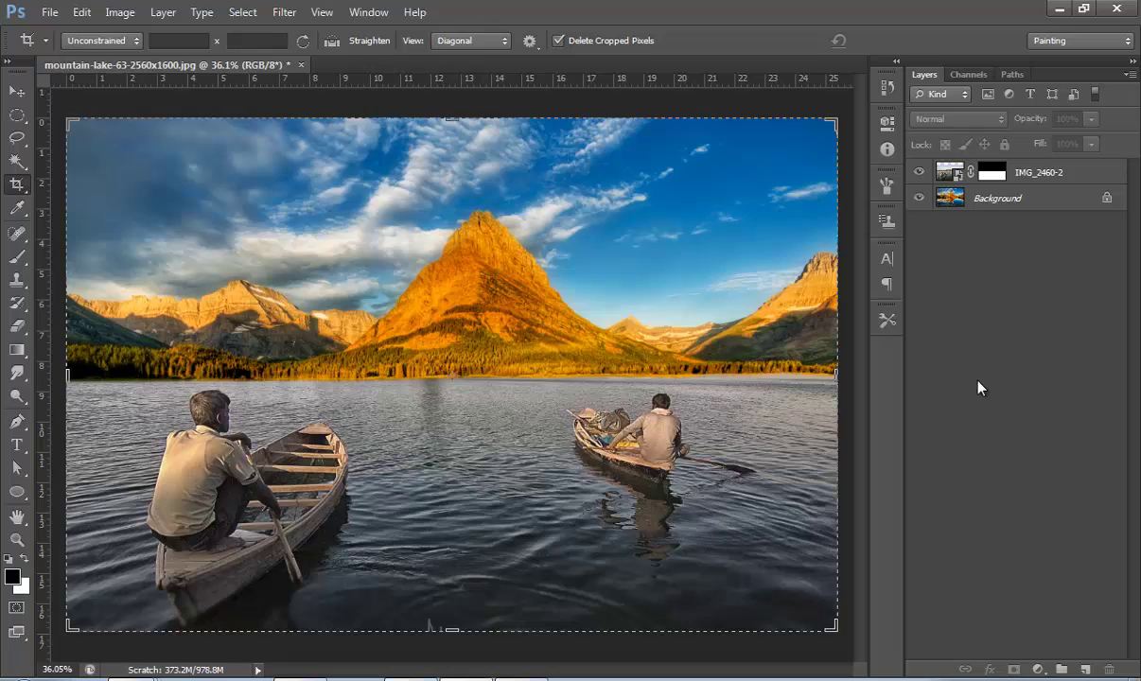
{"action": "left_click", "coordinate": [1036, 178]}
Step: Add a Brightness/Contrast layer above Background with Brightness -70 and Contrast -22
{"action": "left_click", "coordinate": [1027, 204]}
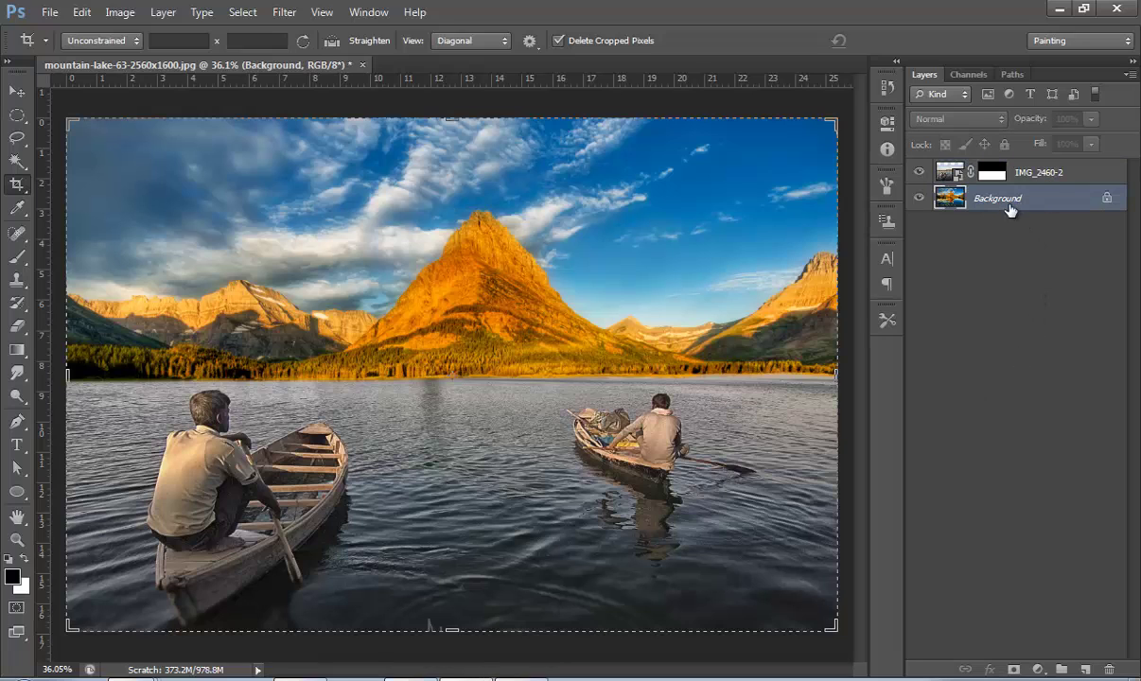
{"action": "left_click", "coordinate": [1039, 670]}
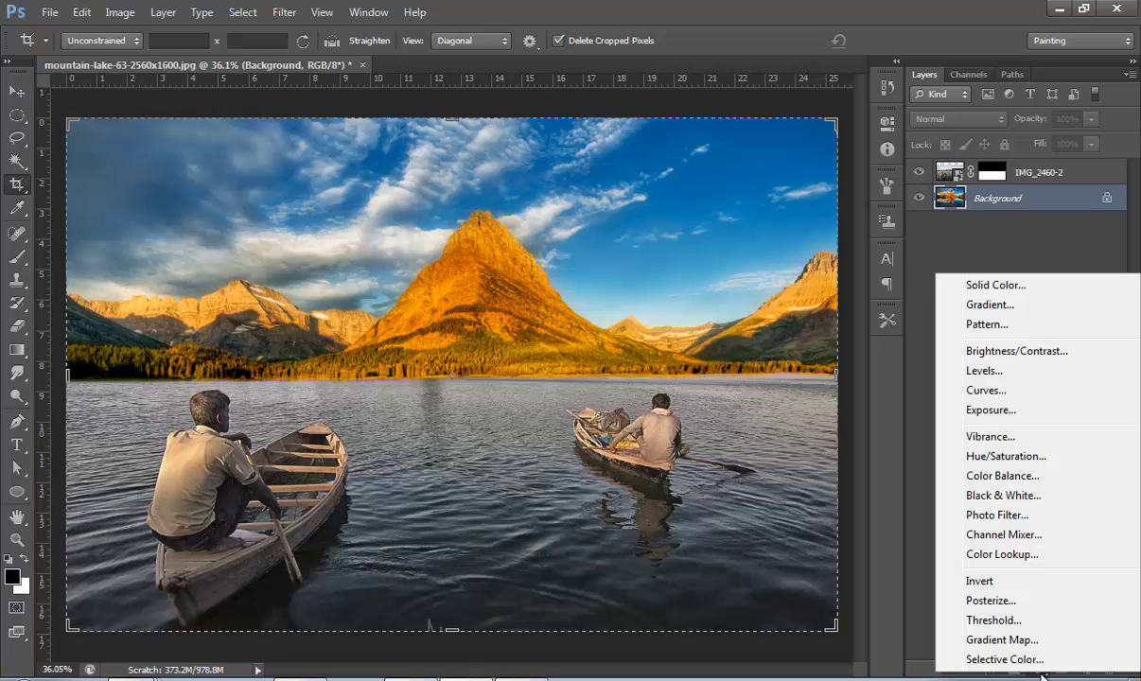
{"action": "left_click", "coordinate": [1004, 358]}
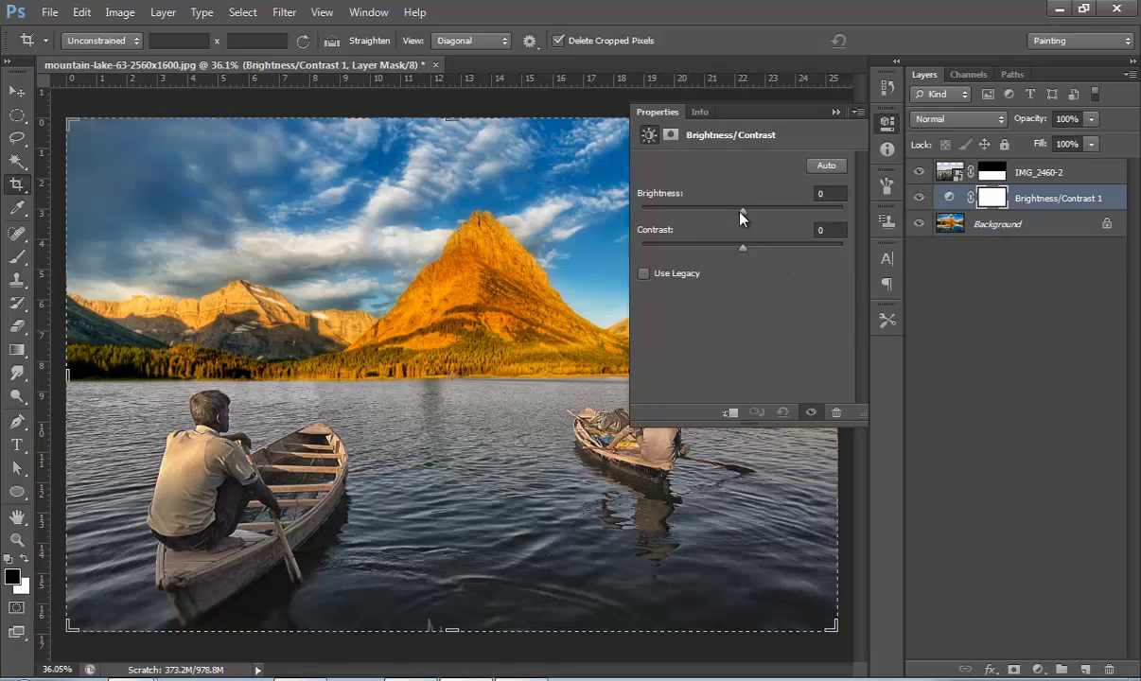
{"action": "left_click_drag", "start_coordinate": [724, 218], "coordinate": [696, 216]}
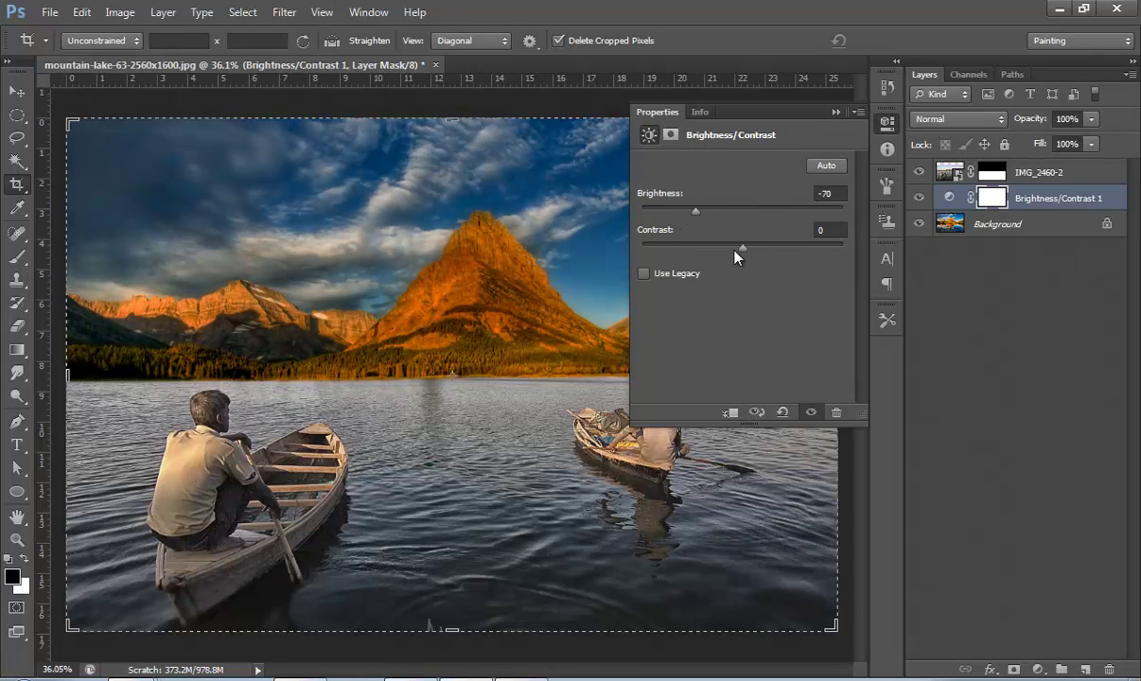
{"action": "mouse_move", "coordinate": [776, 248]}
{"action": "left_mouse_down"}
{"action": "mouse_move", "coordinate": [682, 253]}
{"action": "mouse_move", "coordinate": [697, 252]}
{"action": "left_mouse_up"}
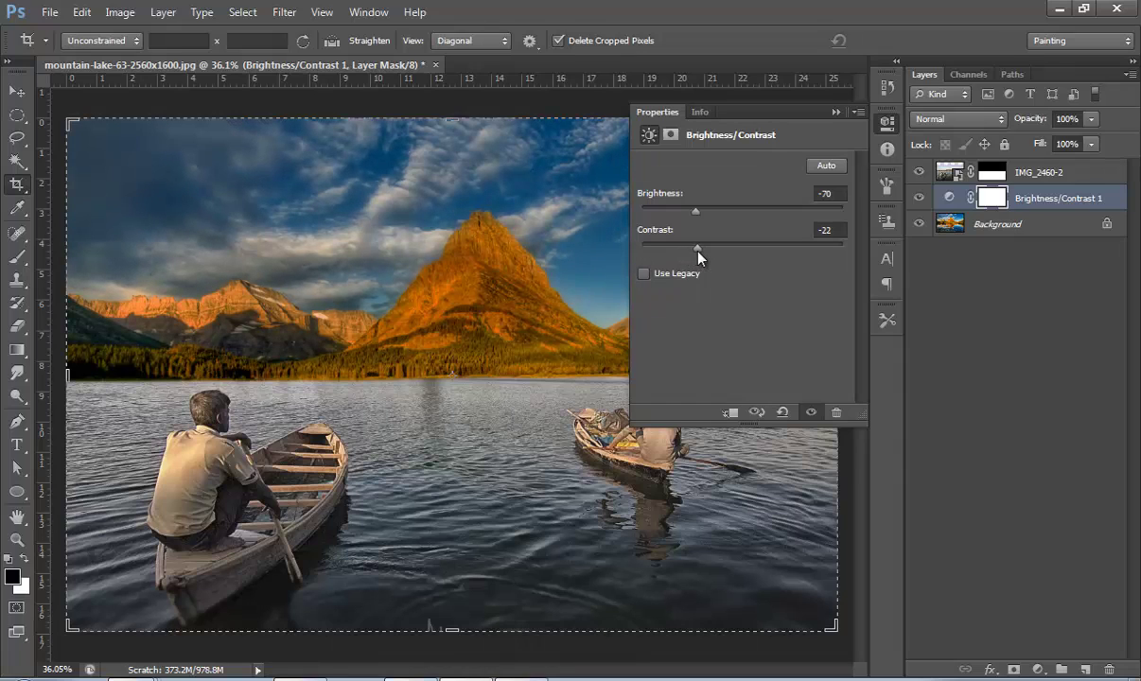
{"action": "left_click", "coordinate": [835, 112]}
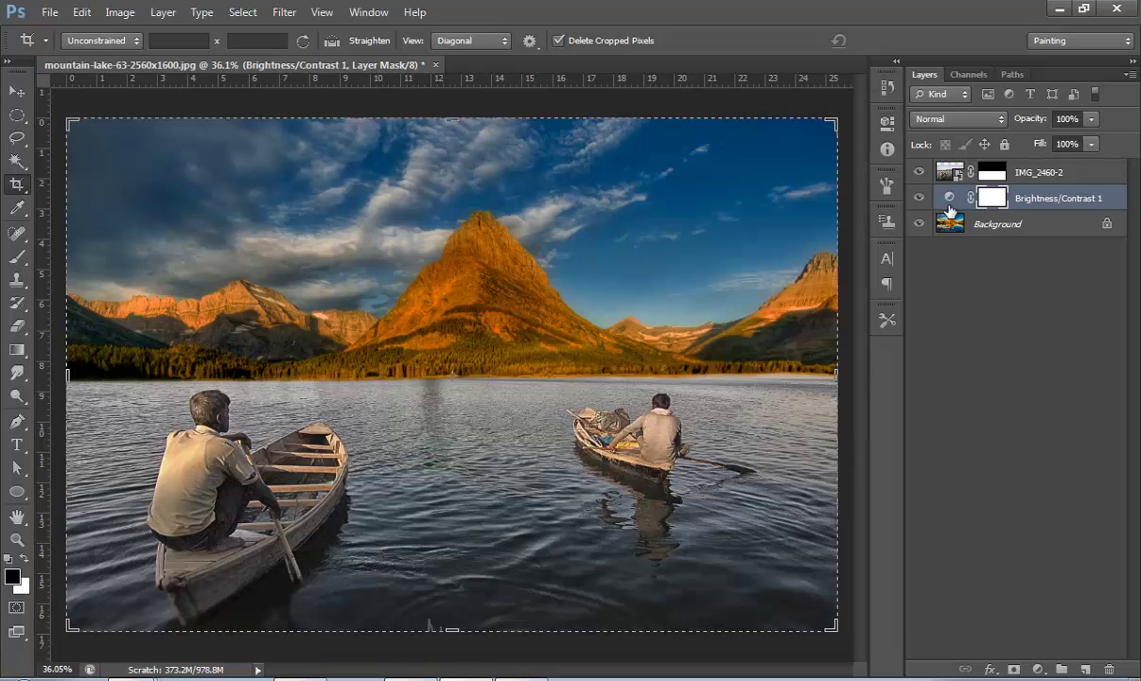
Step: Add a Vibrance adjustment above it with Saturation -25
{"action": "left_click", "coordinate": [1039, 669]}
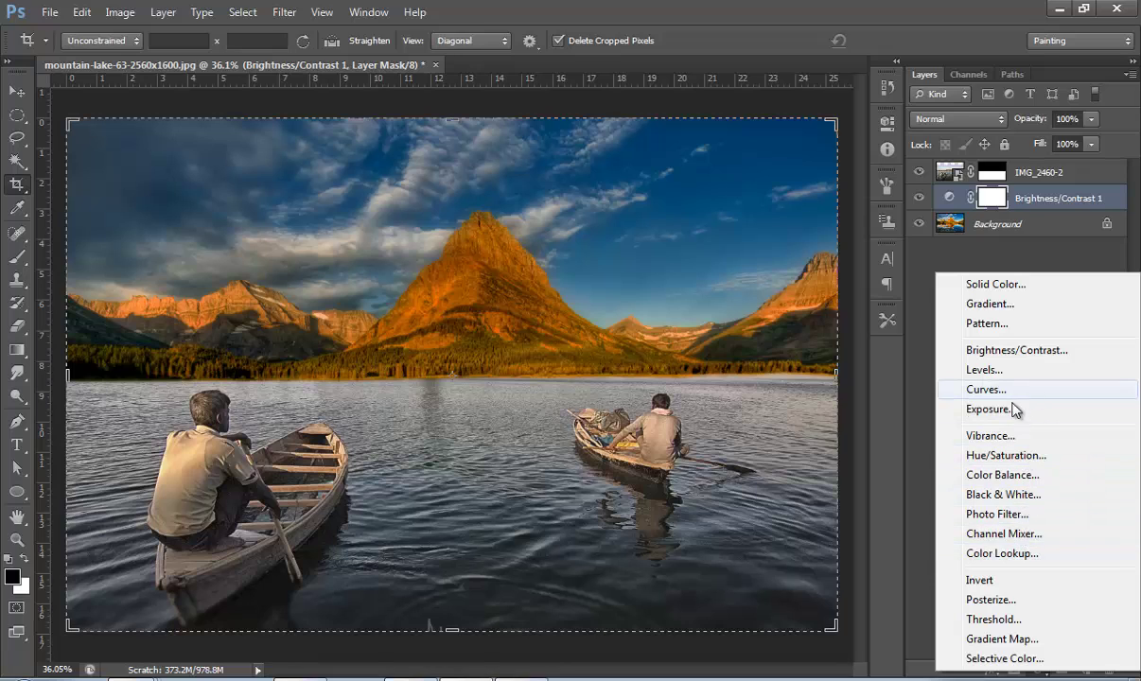
{"action": "left_click", "coordinate": [1001, 436]}
{"action": "left_click_drag", "start_coordinate": [744, 219], "coordinate": [720, 220]}
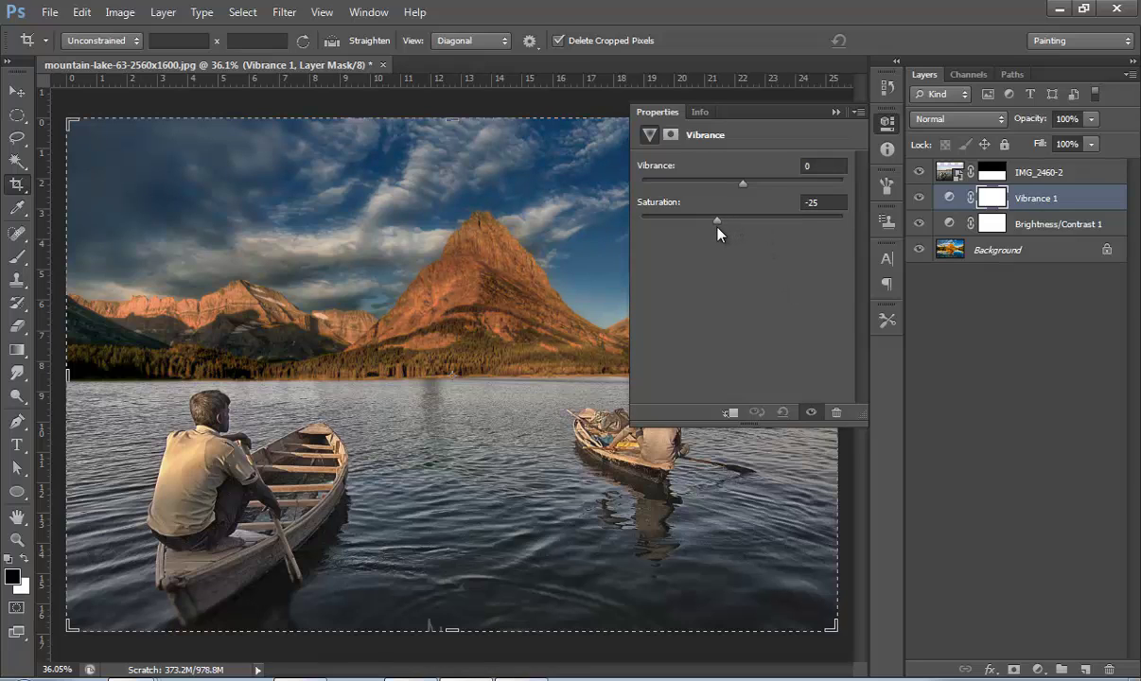
{"action": "left_click", "coordinate": [835, 111]}
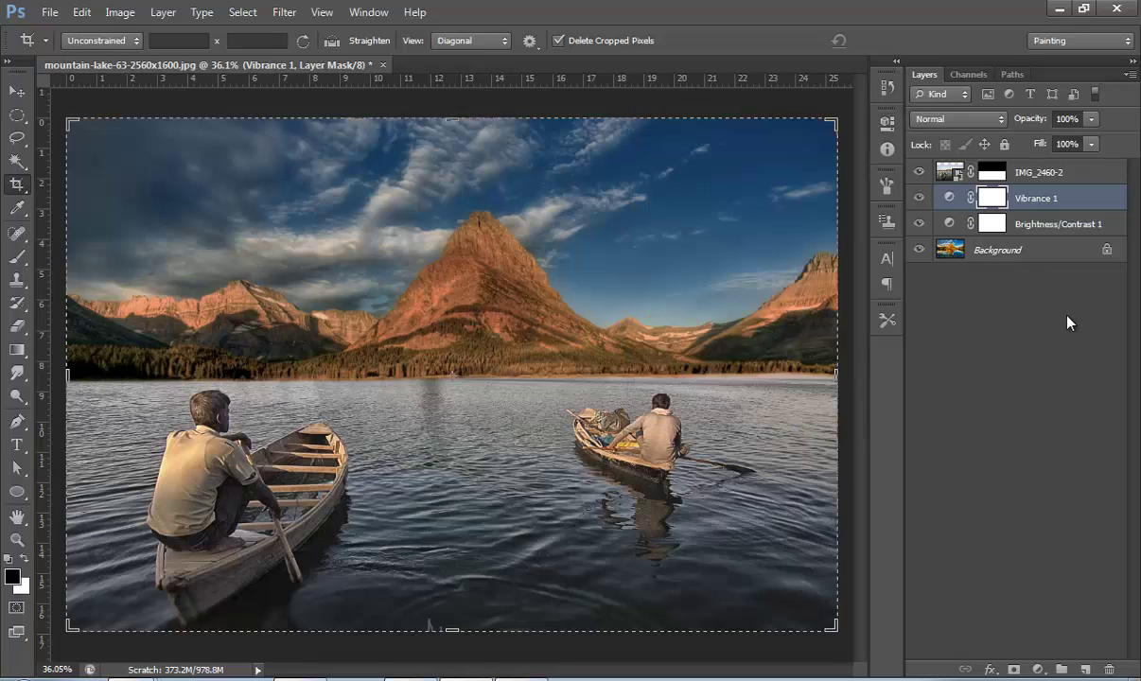
Step: Clip a Brightness/Contrast layer to IMG_2460-2 with Contrast 40 and Brightness -67
{"action": "left_click", "coordinate": [986, 361]}
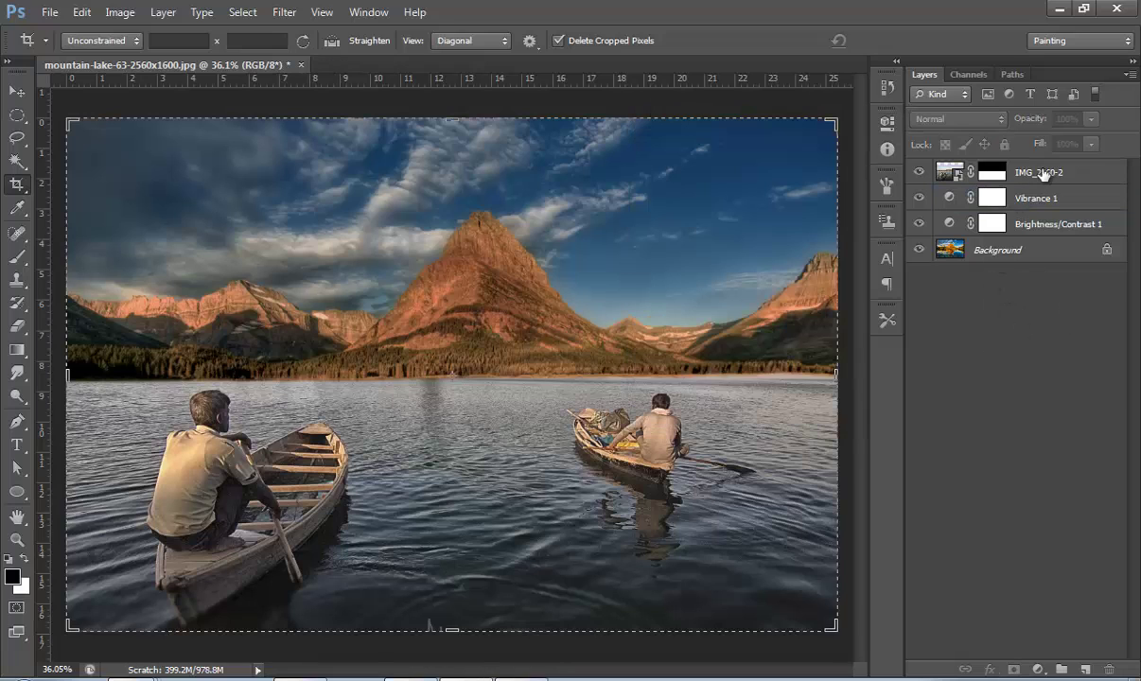
{"action": "left_click", "coordinate": [1043, 173]}
{"action": "left_click", "coordinate": [1038, 669]}
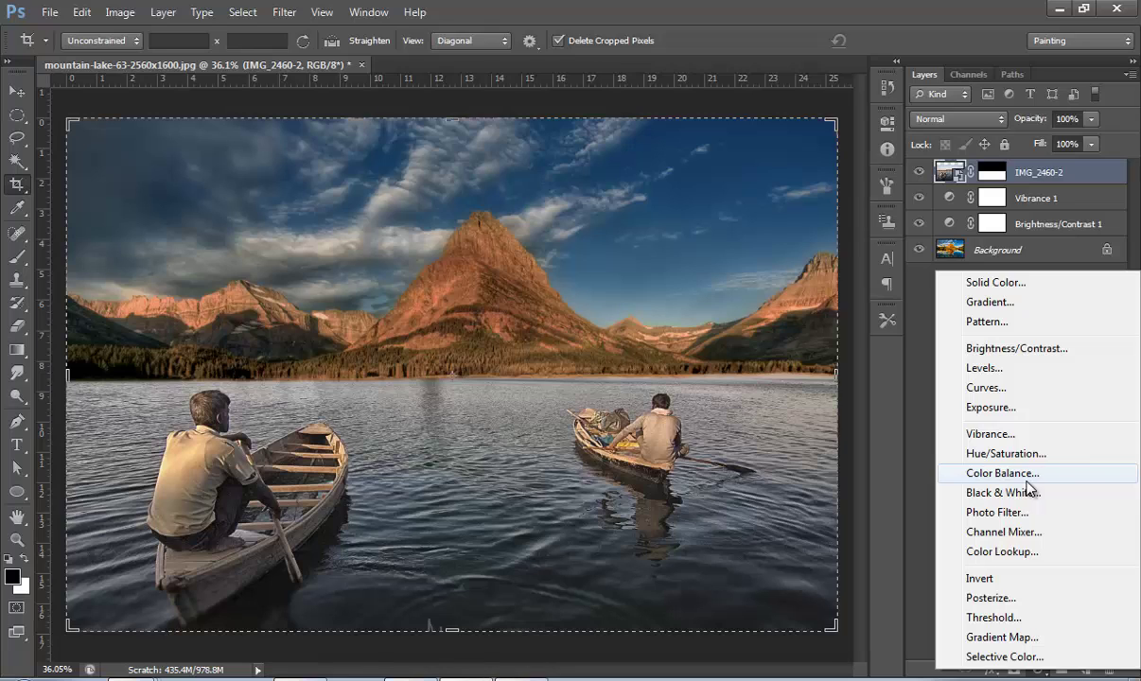
{"action": "left_click", "coordinate": [1021, 350]}
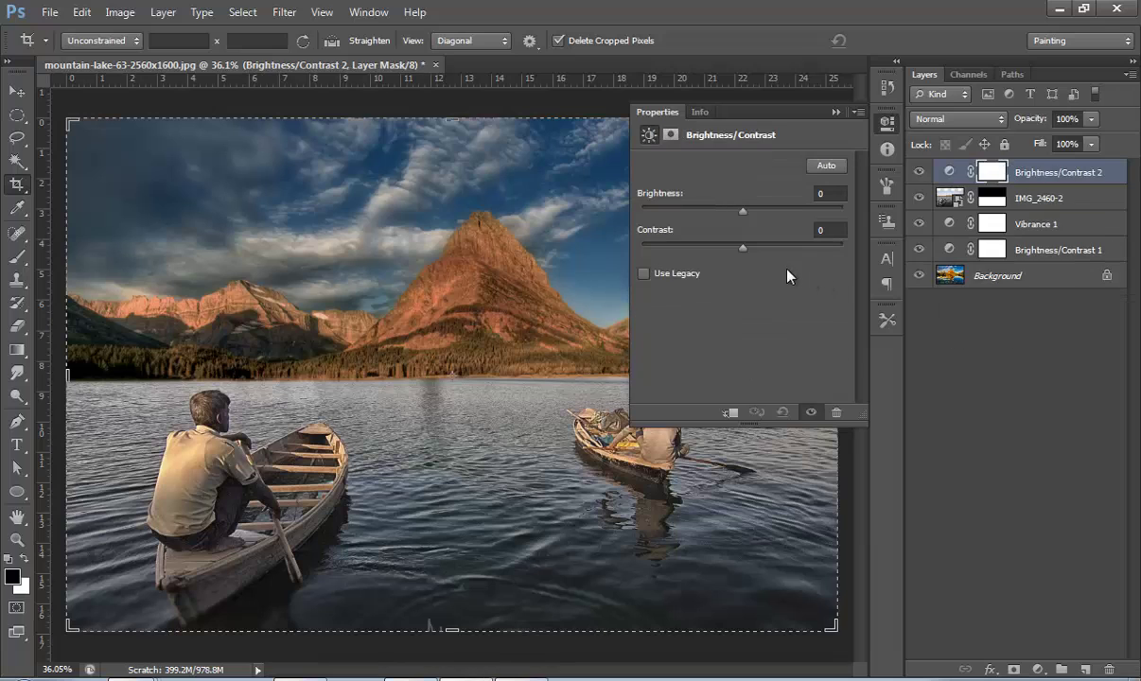
{"action": "left_click_drag", "start_coordinate": [743, 248], "coordinate": [783, 250]}
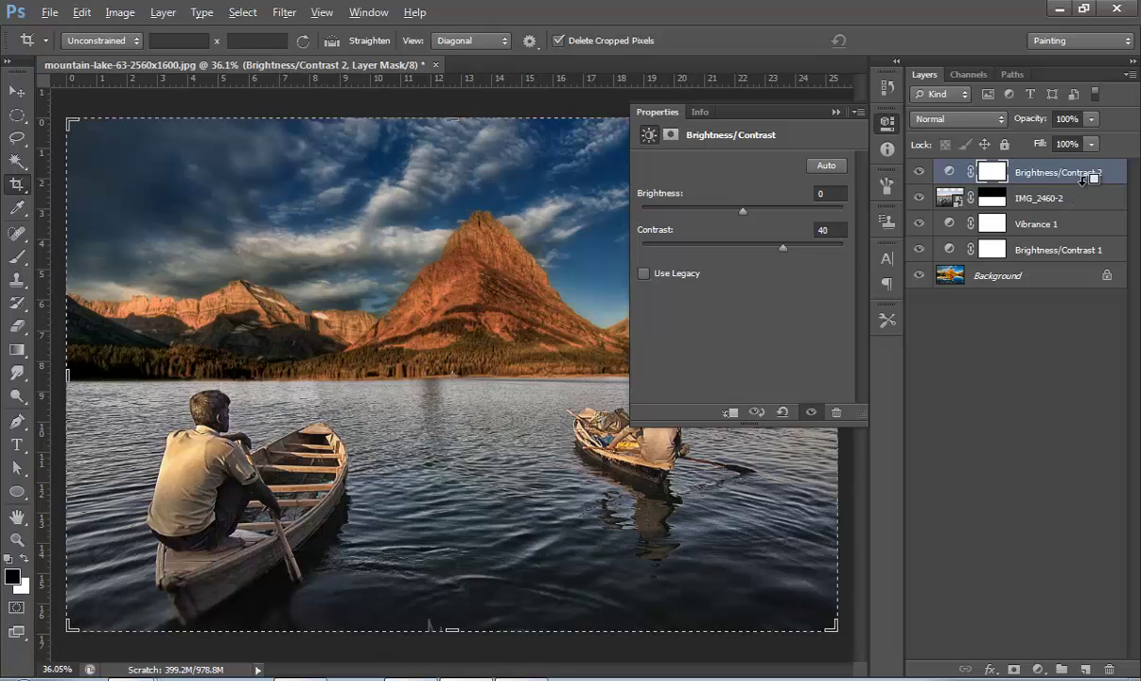
{"action": "left_click", "coordinate": [1069, 197]}
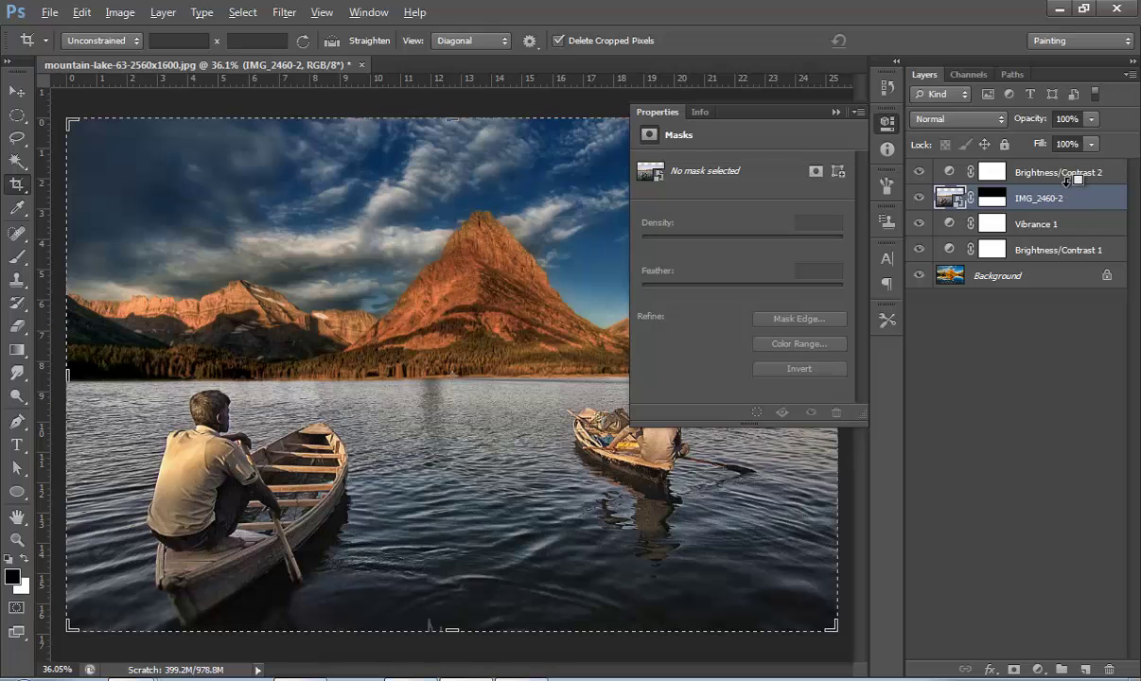
{"action": "left_click", "coordinate": [1067, 180], "text": "alt"}
{"action": "left_click", "coordinate": [1067, 176]}
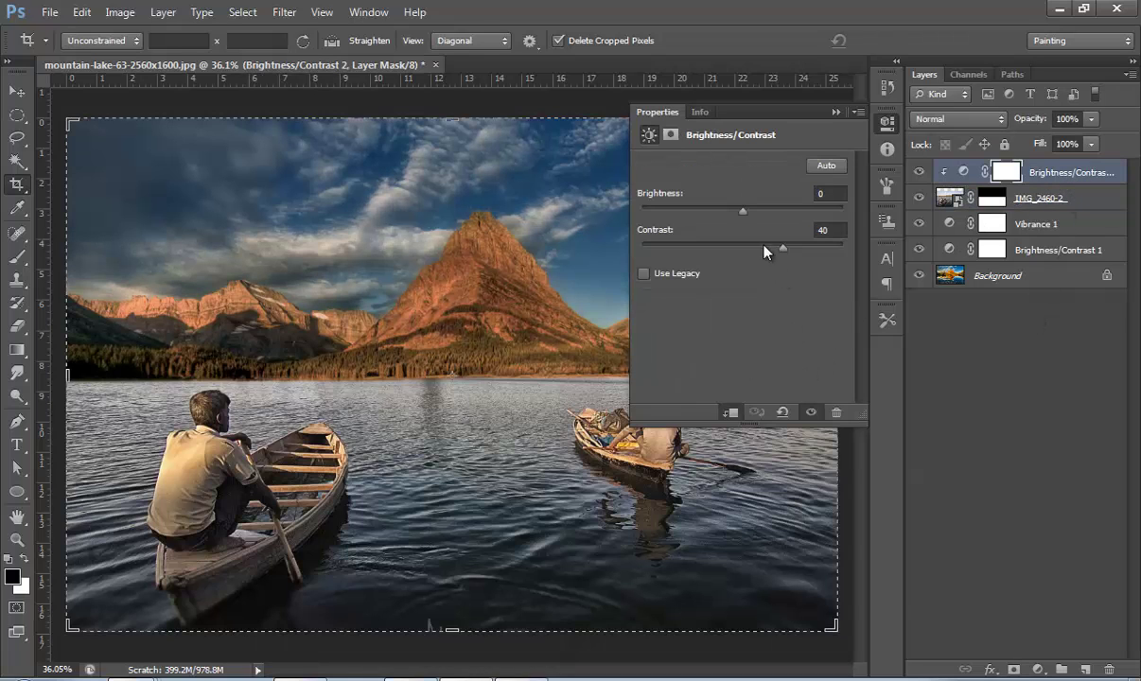
{"action": "left_click_drag", "start_coordinate": [743, 210], "coordinate": [698, 222]}
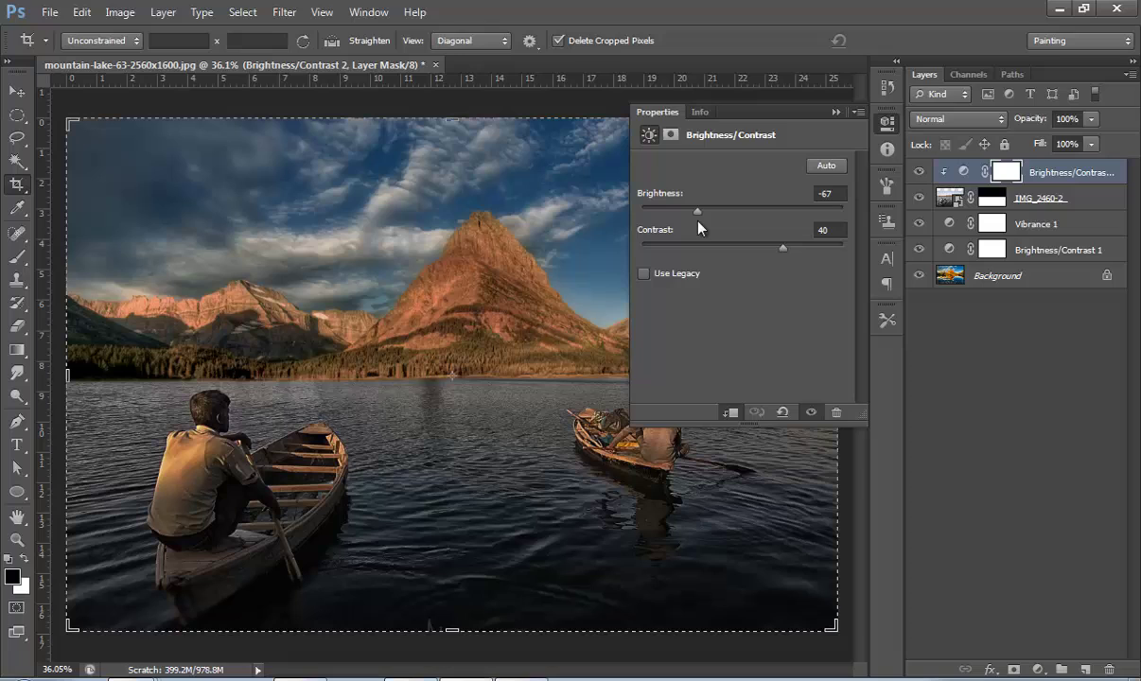
{"action": "left_click", "coordinate": [836, 112]}
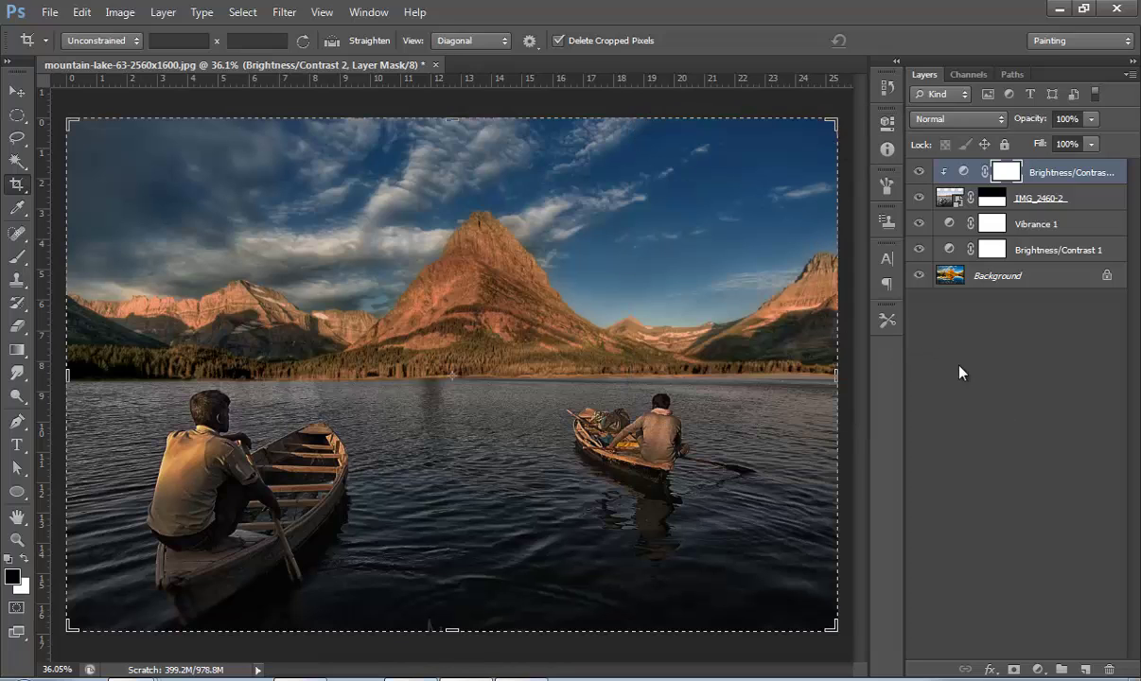
{"action": "left_click", "coordinate": [1031, 446]}
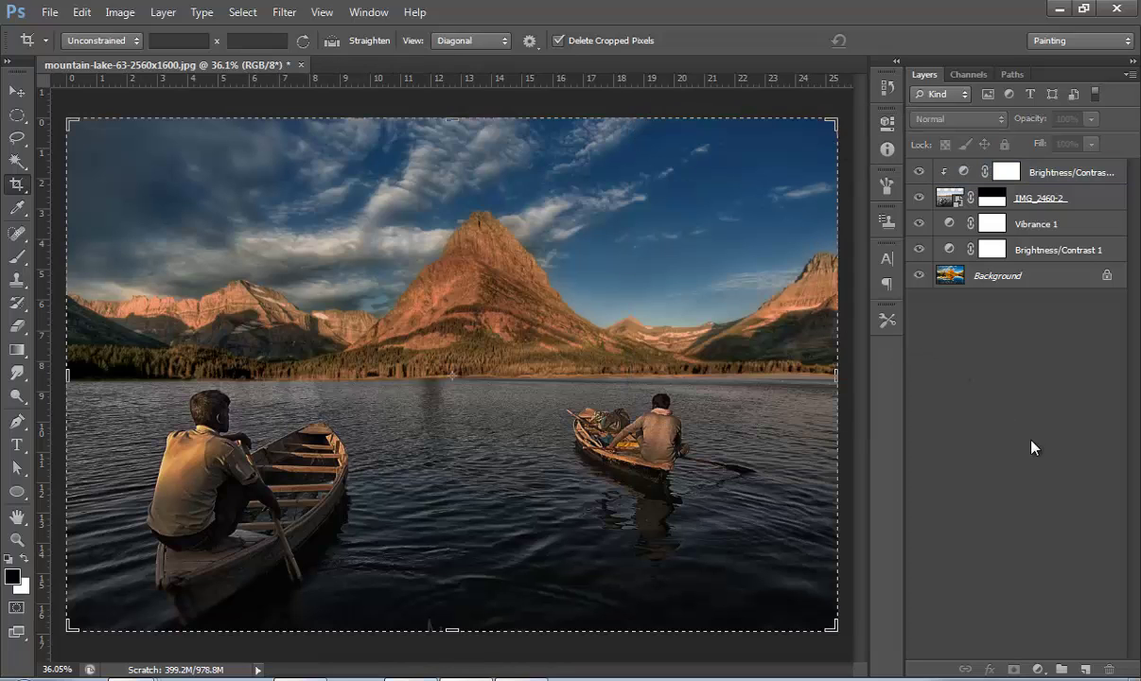
Step: Duplicate Background, move the copy to the top of the stack, and set it to 10% opacity
{"action": "mouse_move", "coordinate": [918, 171]}
{"action": "left_mouse_down"}
{"action": "mouse_move", "coordinate": [914, 250]}
{"action": "mouse_move", "coordinate": [918, 172]}
{"action": "left_mouse_up"}
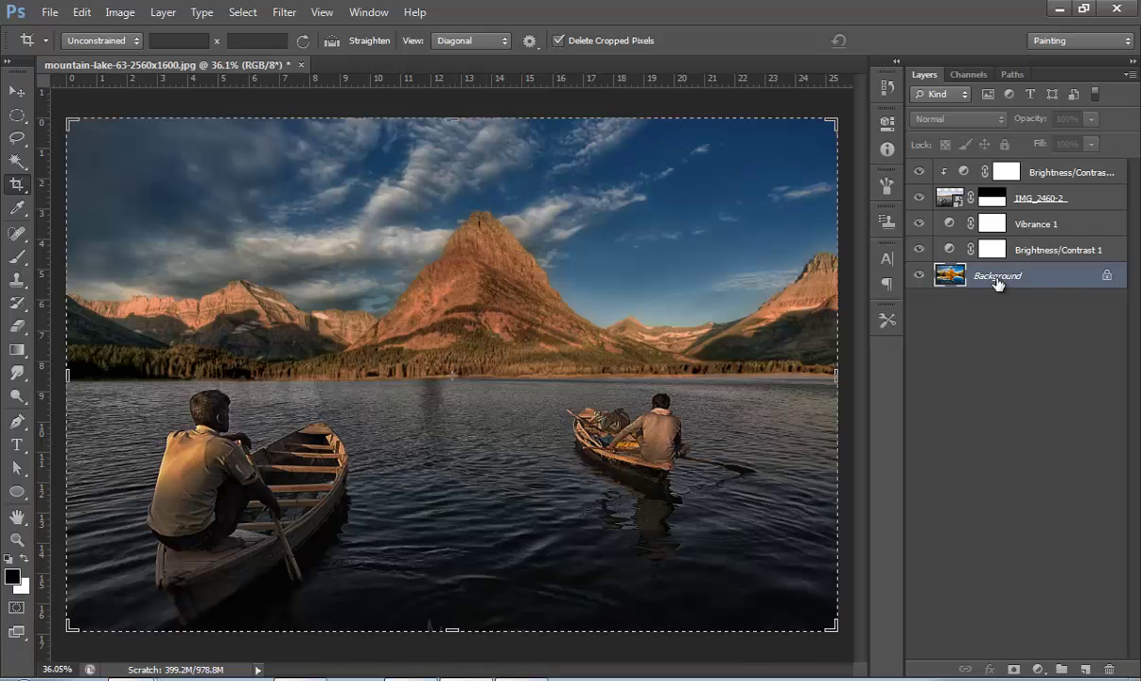
{"action": "left_click", "coordinate": [996, 278]}
{"action": "key", "text": "ctrl+j"}
{"action": "left_click_drag", "start_coordinate": [998, 281], "coordinate": [1013, 170]}
{"action": "left_click_drag", "start_coordinate": [1031, 119], "coordinate": [941, 126]}
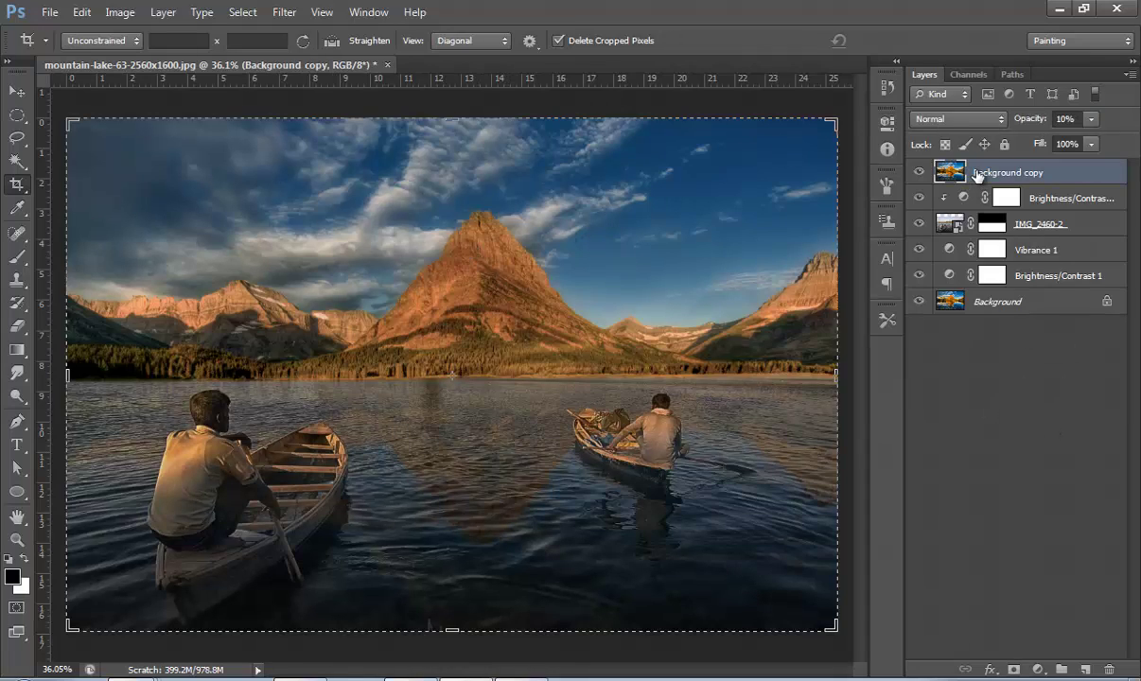
Step: Mask Background copy and paint black over both men and boats with a 150 px brush
{"action": "key", "text": "v"}
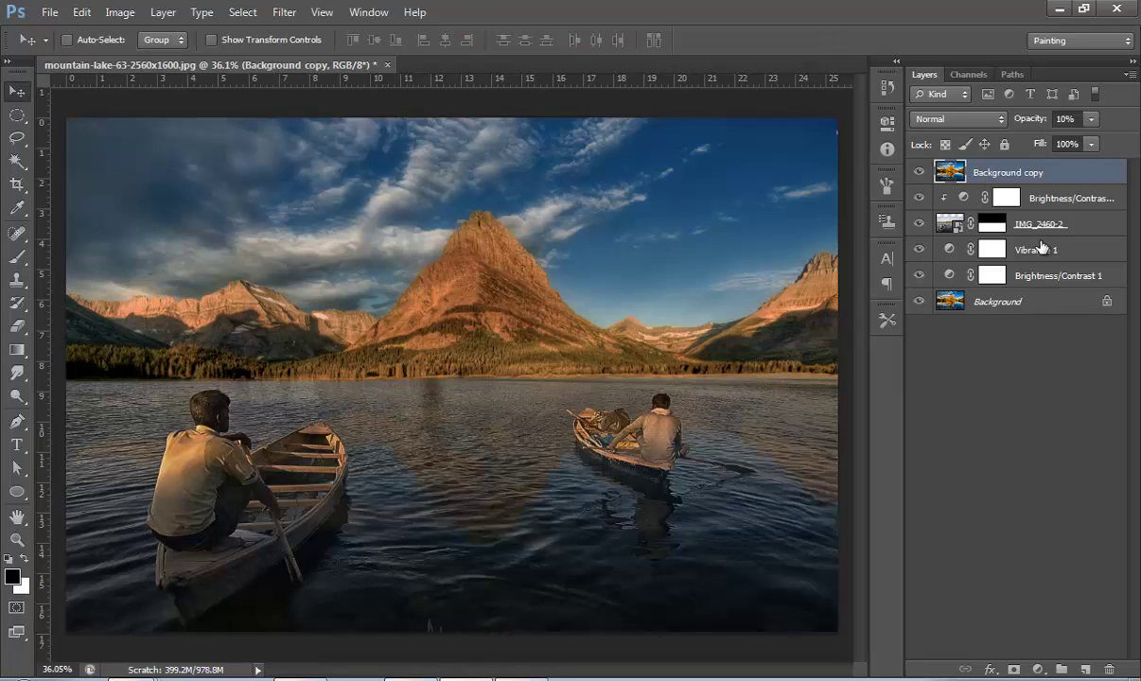
{"action": "left_click", "coordinate": [1011, 670]}
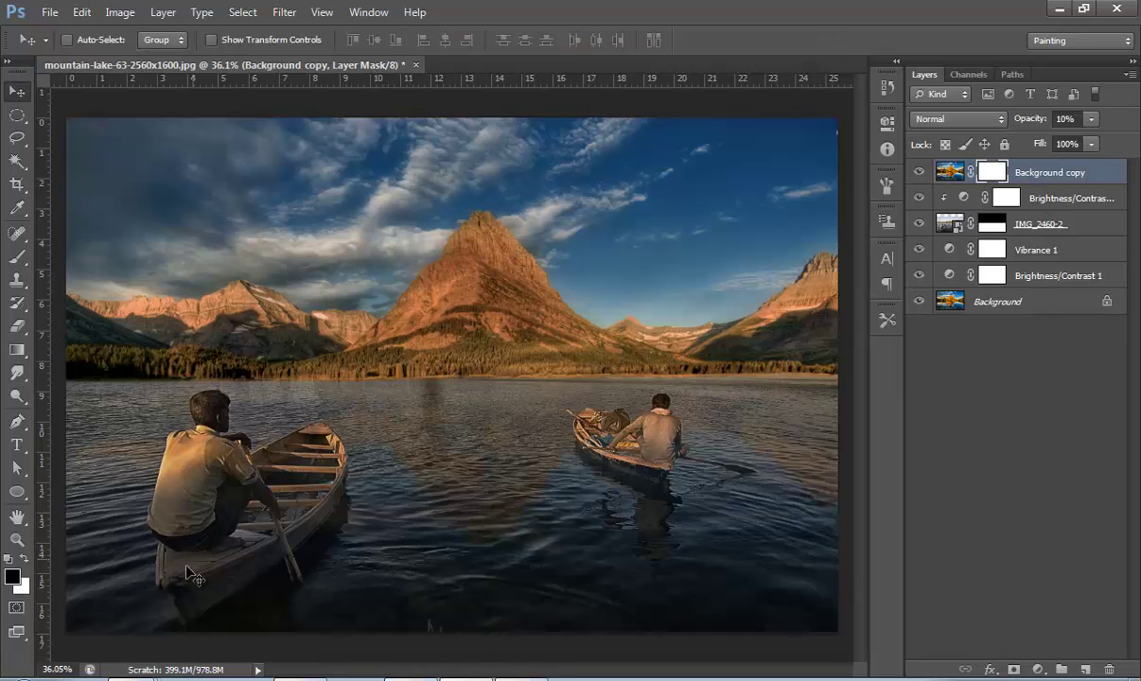
{"action": "scroll", "coordinate": [212, 528], "scroll_direction": "up", "scroll_amount": 2}
{"action": "scroll", "coordinate": [212, 527], "scroll_direction": "up", "scroll_amount": 1}
{"action": "scroll", "coordinate": [200, 460], "scroll_direction": "up", "scroll_amount": 1}
{"action": "key", "text": "b"}
{"action": "key", "text": "bracketleft"}
{"action": "key", "text": "bracketleft"}
{"action": "key", "text": "bracketleft"}
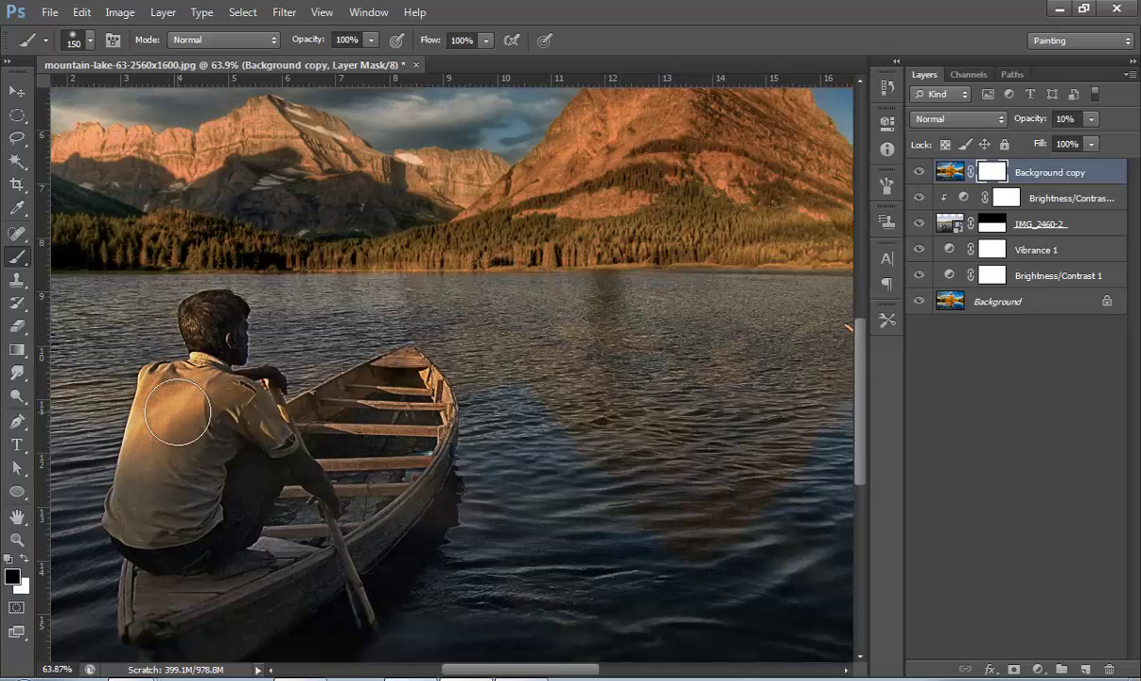
{"action": "mouse_move", "coordinate": [178, 412]}
{"action": "left_mouse_down"}
{"action": "mouse_move", "coordinate": [295, 431]}
{"action": "mouse_move", "coordinate": [394, 381]}
{"action": "mouse_move", "coordinate": [305, 527]}
{"action": "mouse_move", "coordinate": [395, 420]}
{"action": "mouse_move", "coordinate": [388, 471]}
{"action": "mouse_move", "coordinate": [317, 528]}
{"action": "left_mouse_up"}
{"action": "key", "text": "ctrl+0"}
{"action": "mouse_move", "coordinate": [662, 453]}
{"action": "left_mouse_down"}
{"action": "mouse_move", "coordinate": [628, 407]}
{"action": "mouse_move", "coordinate": [586, 421]}
{"action": "mouse_move", "coordinate": [615, 437]}
{"action": "mouse_move", "coordinate": [624, 452]}
{"action": "mouse_move", "coordinate": [612, 461]}
{"action": "mouse_move", "coordinate": [615, 424]}
{"action": "mouse_move", "coordinate": [579, 421]}
{"action": "left_mouse_up"}
{"action": "mouse_move", "coordinate": [270, 440]}
{"action": "left_mouse_down"}
{"action": "mouse_move", "coordinate": [231, 478]}
{"action": "mouse_move", "coordinate": [210, 530]}
{"action": "mouse_move", "coordinate": [331, 479]}
{"action": "left_mouse_up"}
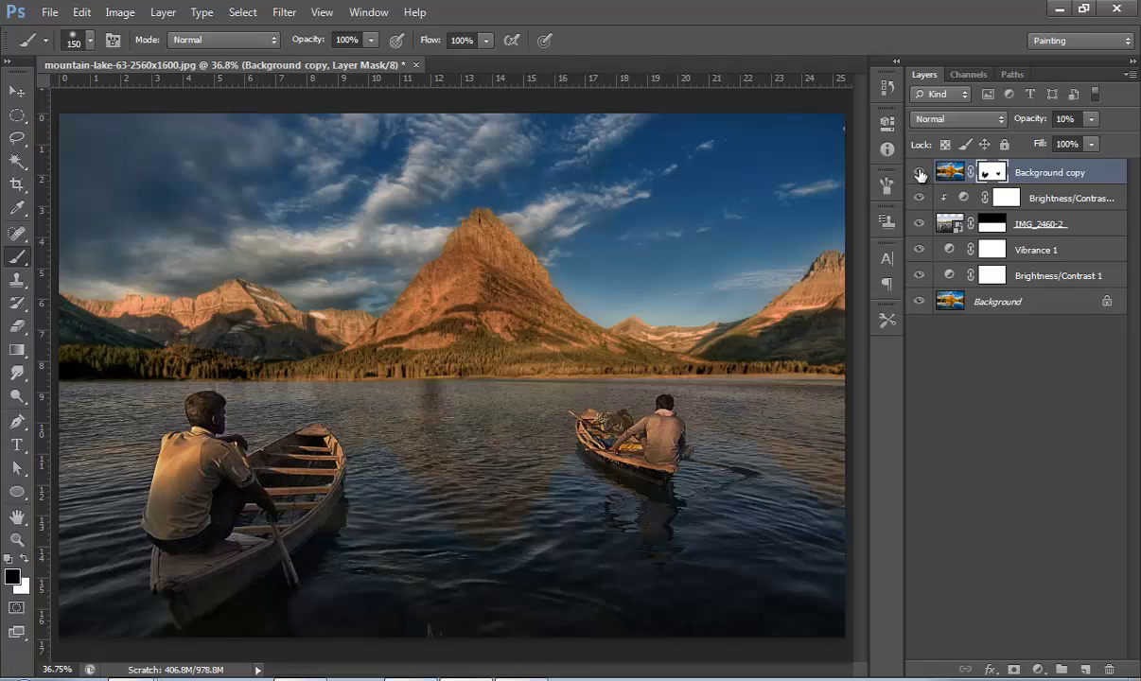
Step: Lower Background copy's opacity to 8%, toggling its visibility to compare
{"action": "left_click", "coordinate": [918, 172]}
{"action": "left_click", "coordinate": [919, 173]}
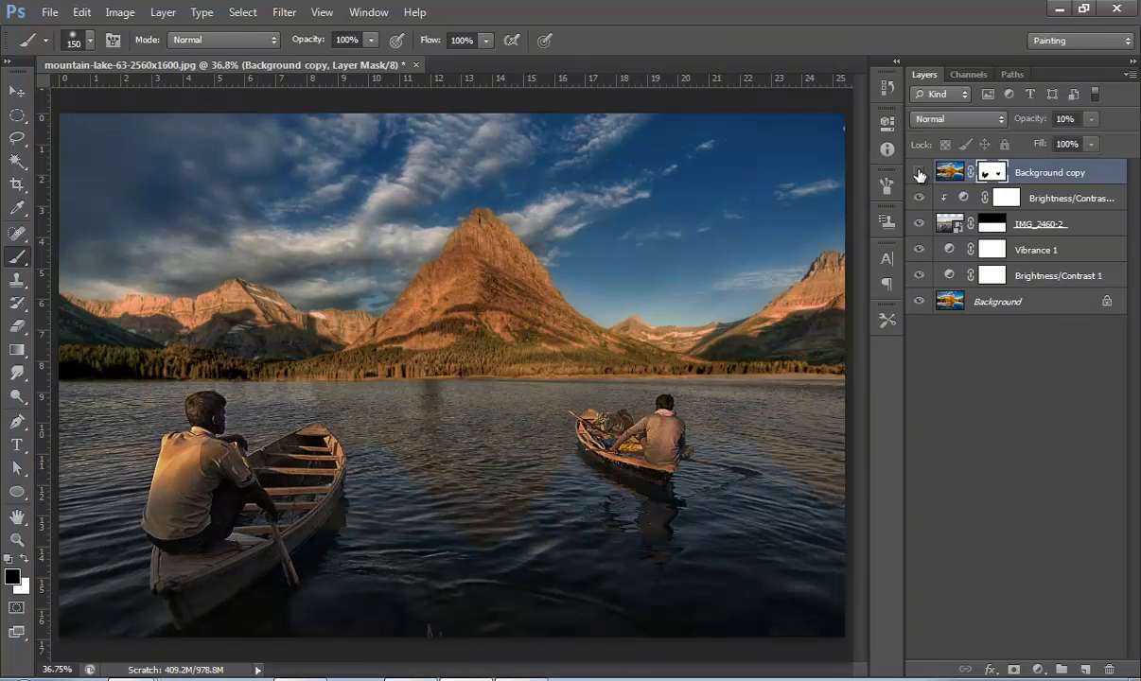
{"action": "left_click", "coordinate": [918, 172]}
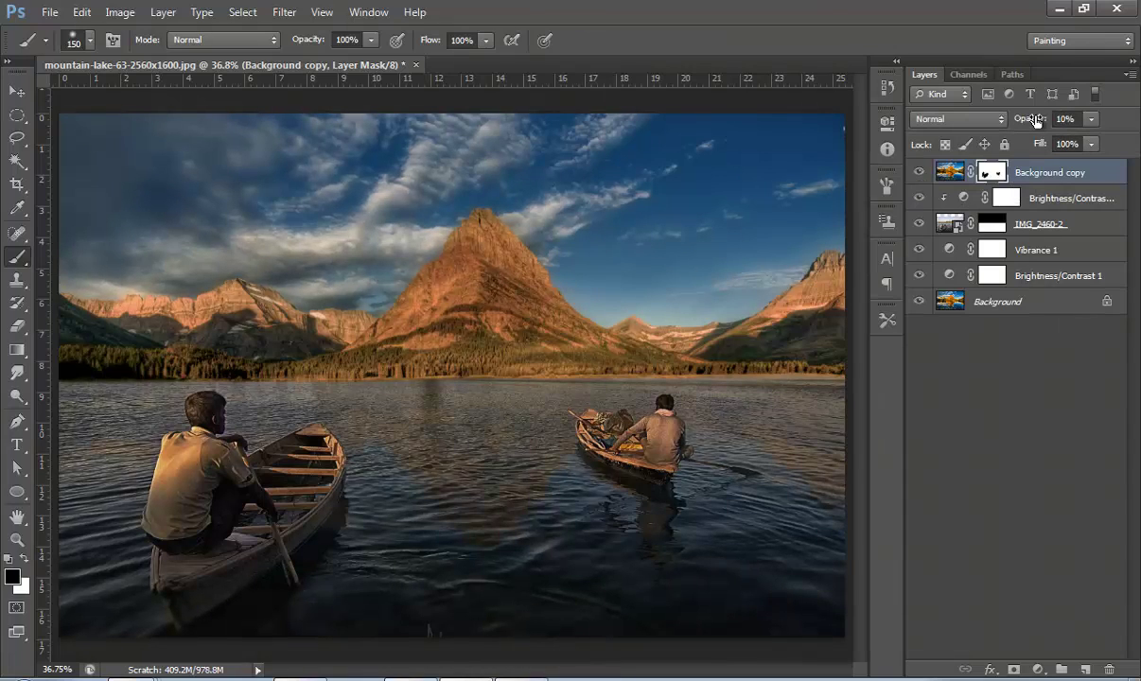
{"action": "left_click_drag", "start_coordinate": [1034, 119], "coordinate": [1032, 120]}
{"action": "left_click", "coordinate": [918, 173]}
Step: Add a Color Balance adjustment clipped to the boatmen layer
{"action": "left_click", "coordinate": [1065, 199]}
{"action": "left_click", "coordinate": [1038, 669]}
{"action": "left_click", "coordinate": [1045, 468]}
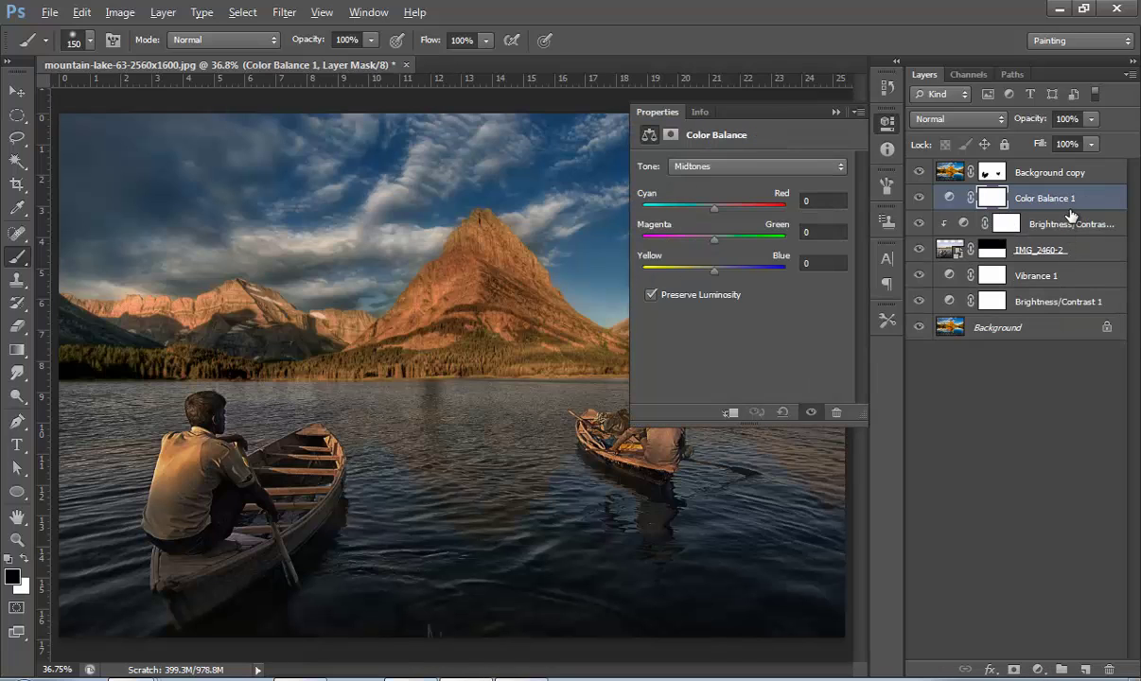
{"action": "left_click", "coordinate": [1069, 210], "text": "alt"}
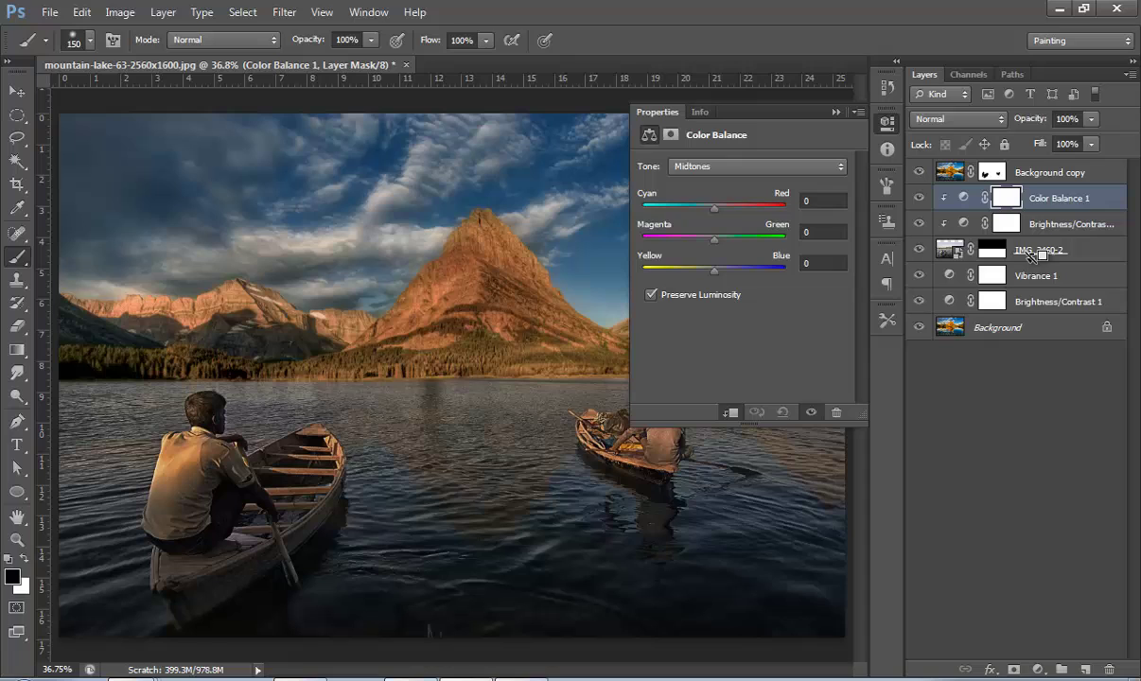
{"action": "left_click", "coordinate": [944, 249]}
Step: Test Color Balance shifts on the midtones, then on the shadows toward cyan, magenta and blue
{"action": "left_click_drag", "start_coordinate": [713, 207], "coordinate": [712, 210]}
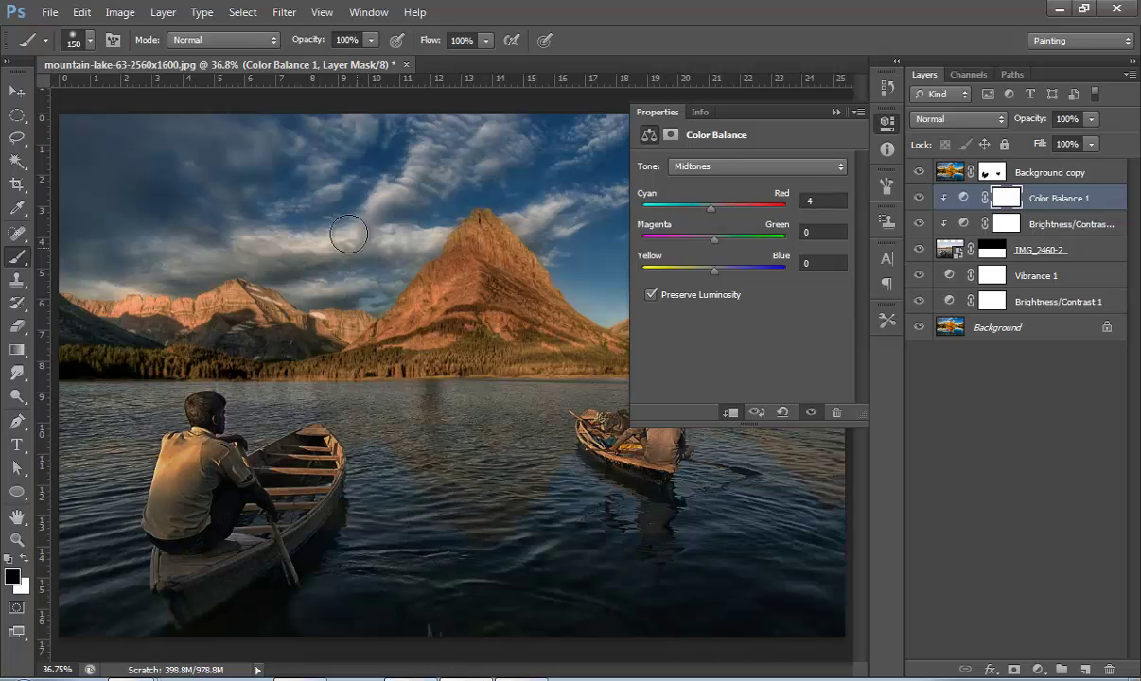
{"action": "left_click", "coordinate": [723, 170]}
{"action": "left_click_drag", "start_coordinate": [715, 210], "coordinate": [709, 210]}
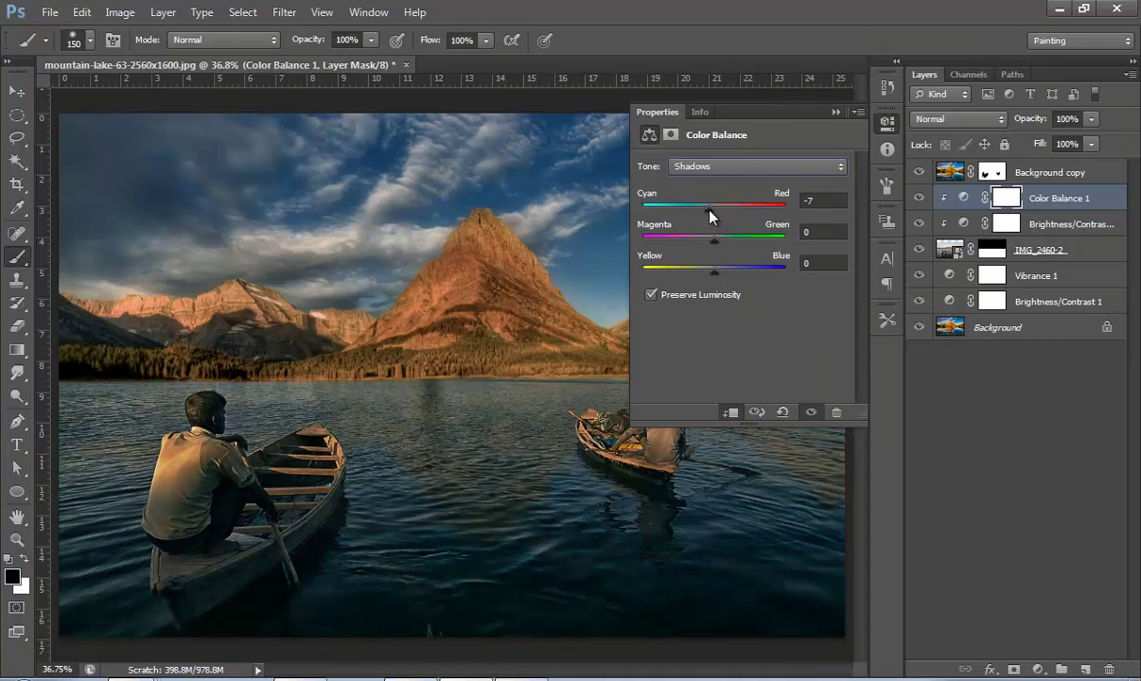
{"action": "left_click_drag", "start_coordinate": [714, 238], "coordinate": [715, 241]}
{"action": "left_click", "coordinate": [817, 232]}
{"action": "type", "text": "0"}
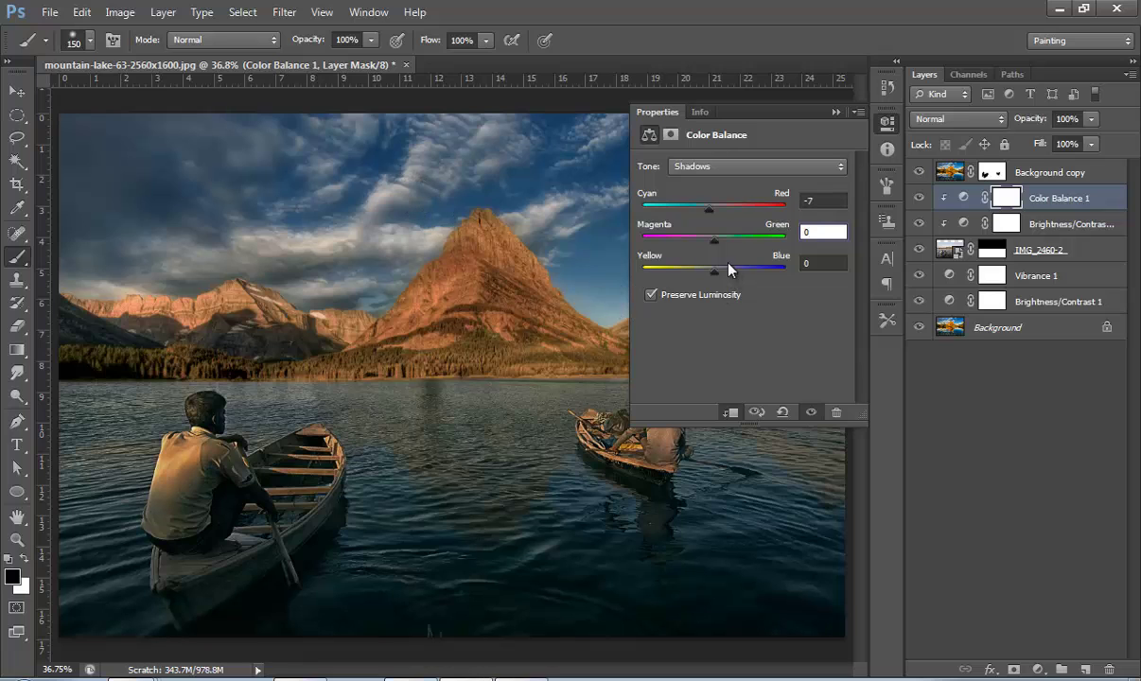
{"action": "mouse_move", "coordinate": [715, 269]}
{"action": "left_mouse_down"}
{"action": "mouse_move", "coordinate": [704, 277]}
{"action": "mouse_move", "coordinate": [717, 243]}
{"action": "mouse_move", "coordinate": [704, 248]}
{"action": "mouse_move", "coordinate": [704, 210]}
{"action": "mouse_move", "coordinate": [690, 213]}
{"action": "left_mouse_up"}
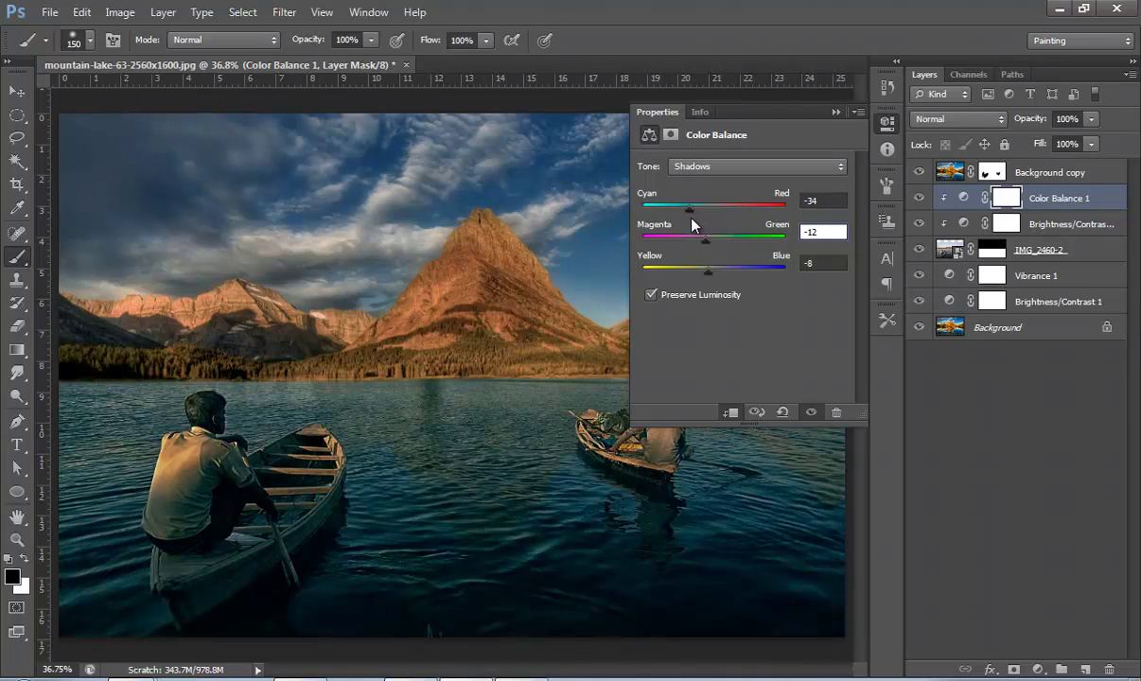
Step: Reset the shadow Cyan-Red, Magenta-Green and Yellow-Blue amounts to 0, then nudge toward yellow
{"action": "left_click", "coordinate": [806, 201]}
{"action": "type", "text": "0"}
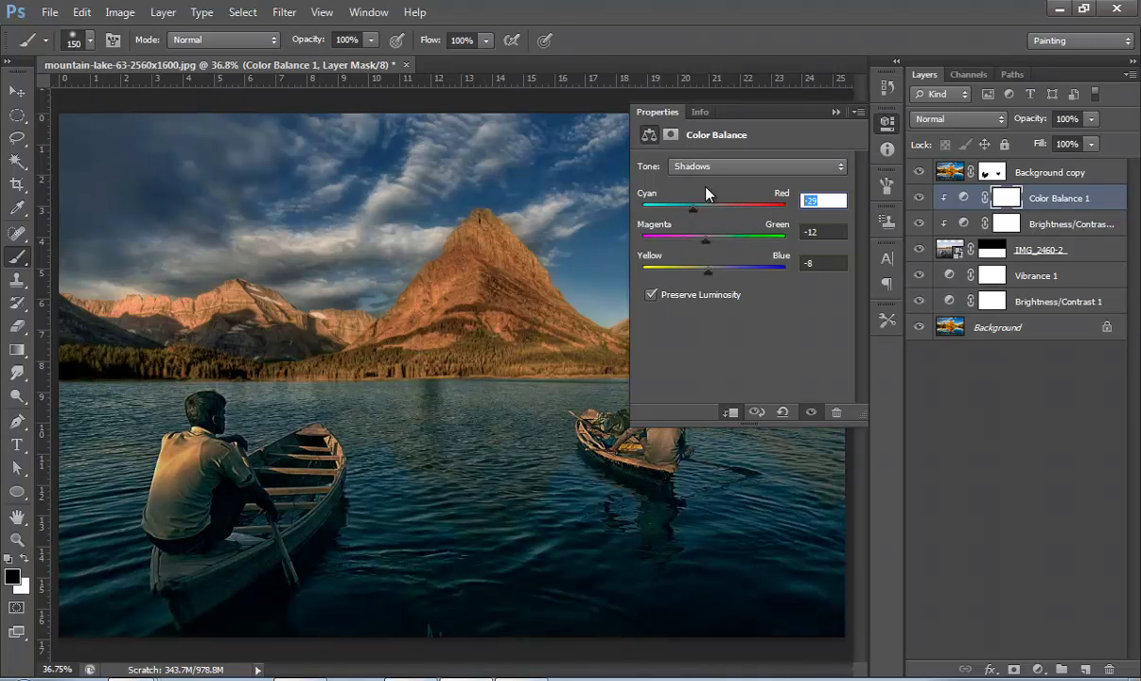
{"action": "key", "text": "Tab"}
{"action": "type", "text": "0"}
{"action": "key", "text": "Tab"}
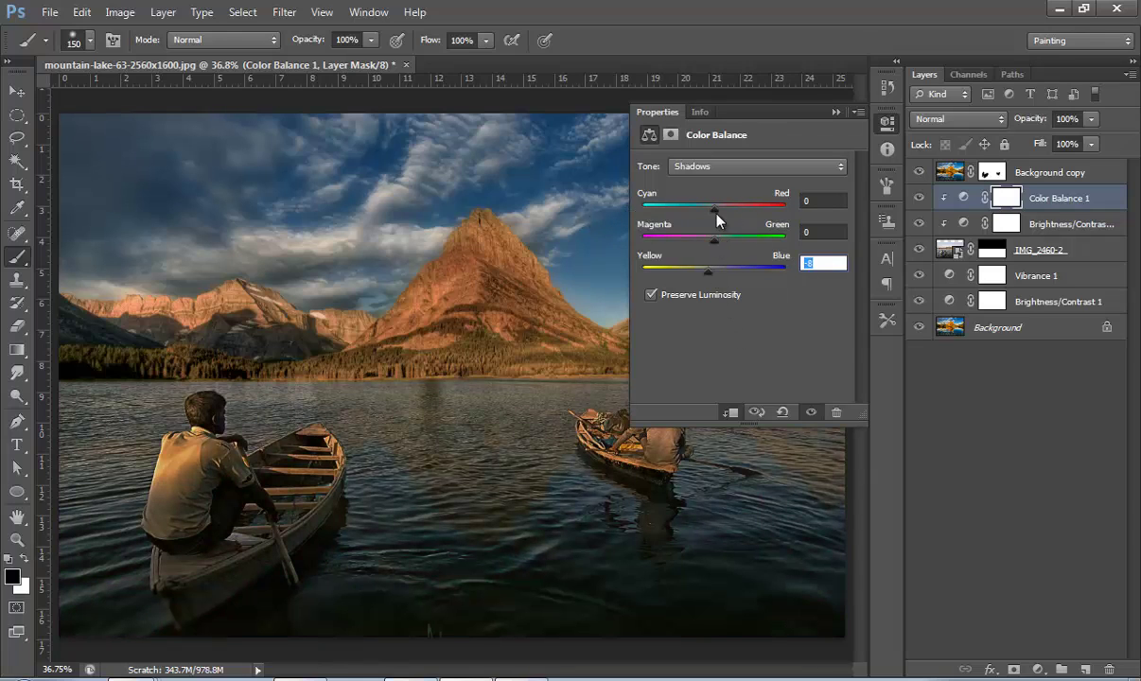
{"action": "type", "text": "0"}
{"action": "left_click_drag", "start_coordinate": [714, 273], "coordinate": [712, 276]}
Step: Fine-tune the shadow balance to -2, +2 and -4, then review the image
{"action": "left_click_drag", "start_coordinate": [717, 210], "coordinate": [714, 210]}
{"action": "left_click", "coordinate": [717, 241]}
{"action": "left_click_drag", "start_coordinate": [726, 246], "coordinate": [716, 248]}
{"action": "left_click", "coordinate": [804, 232]}
{"action": "left_click", "coordinate": [835, 112]}
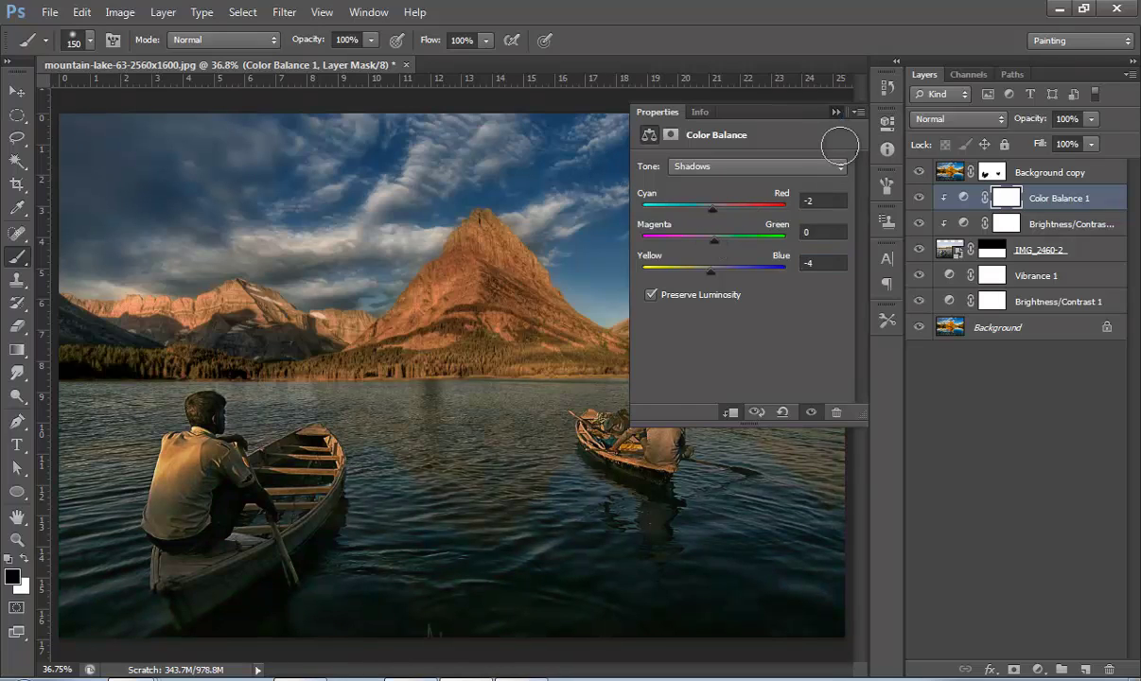
{"action": "left_click", "coordinate": [967, 461]}
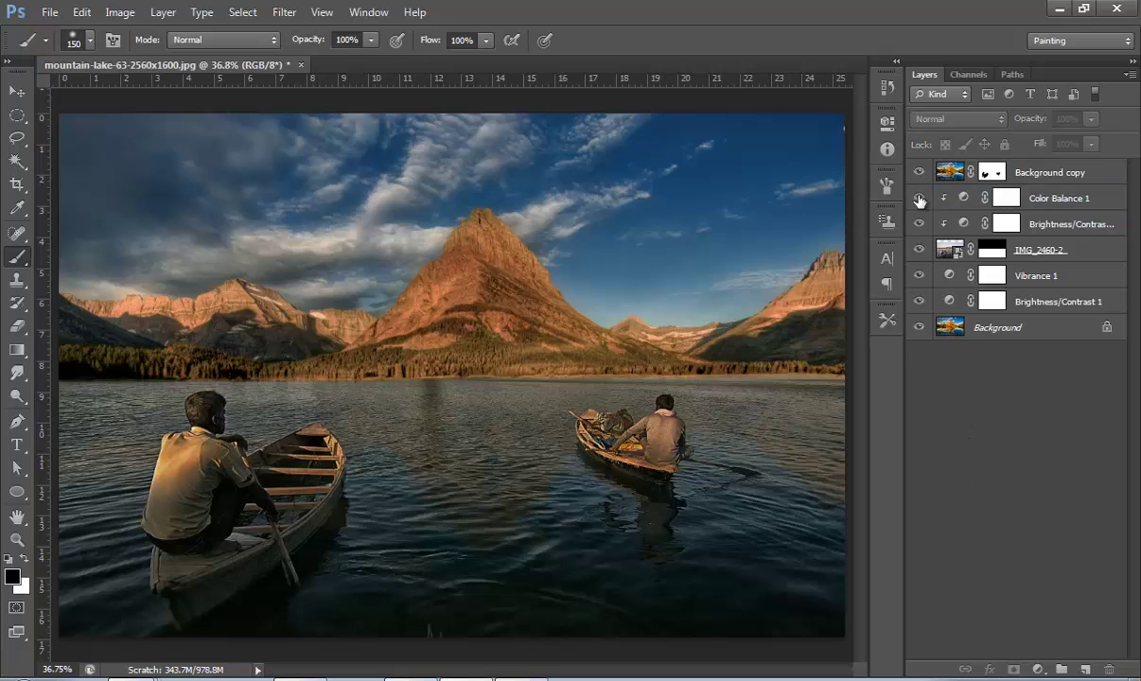
{"action": "left_click", "coordinate": [1062, 204]}
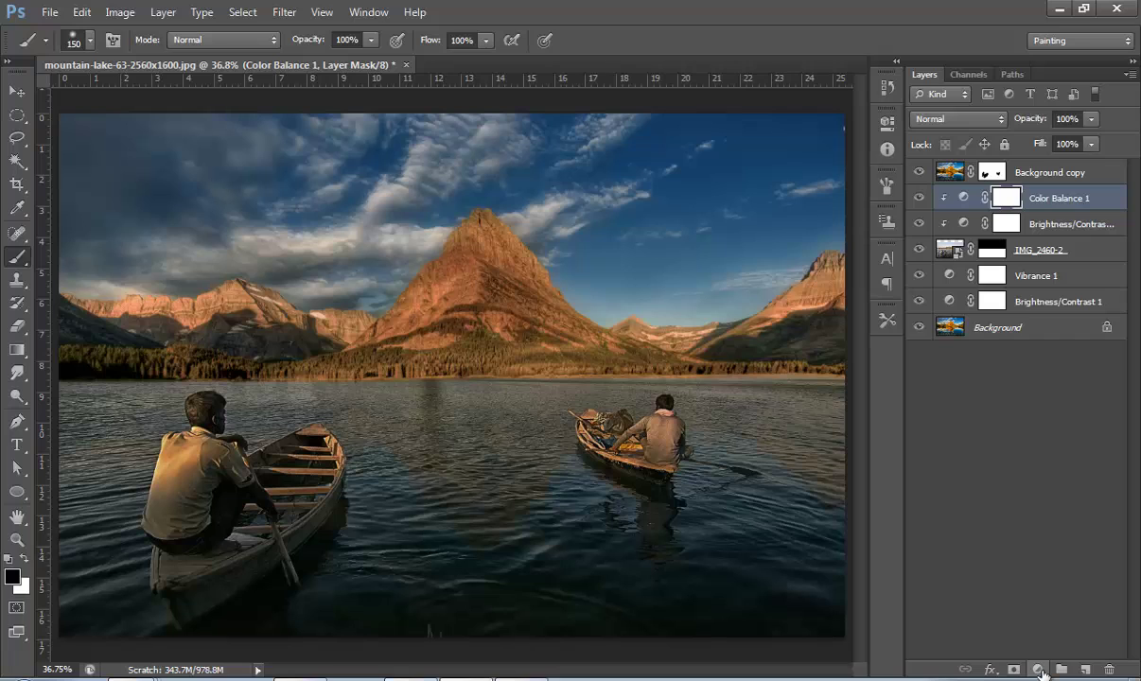
Step: Add a Photo Filter adjustment layer set to use a custom colour
{"action": "left_click", "coordinate": [1040, 669]}
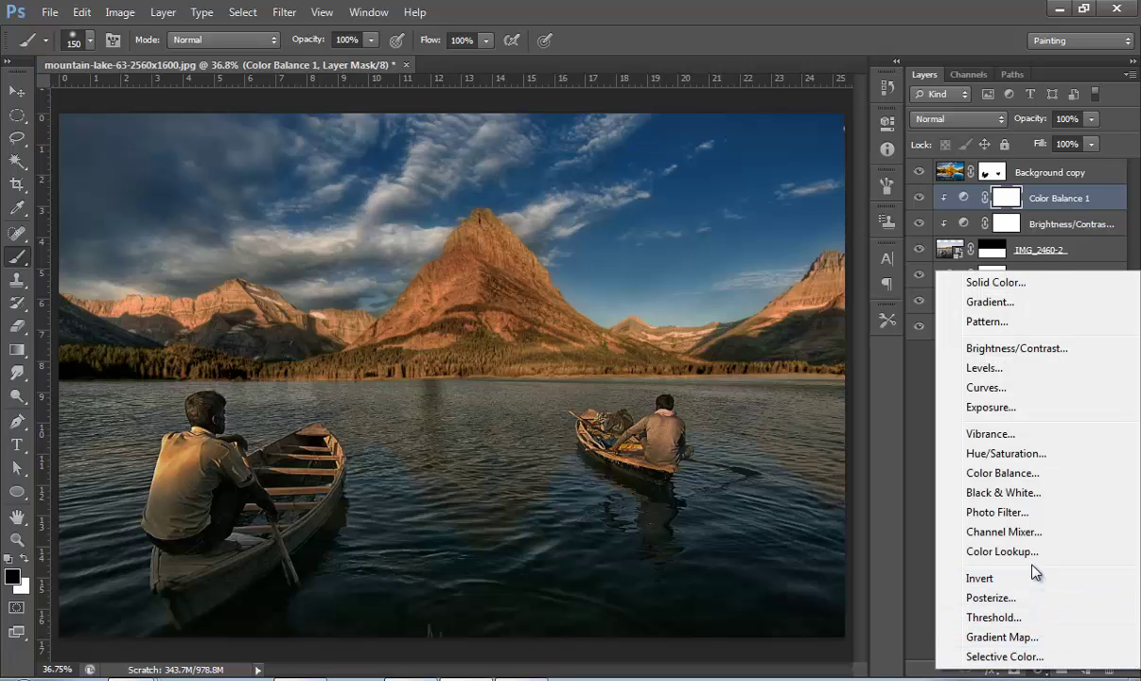
{"action": "left_click", "coordinate": [1031, 512]}
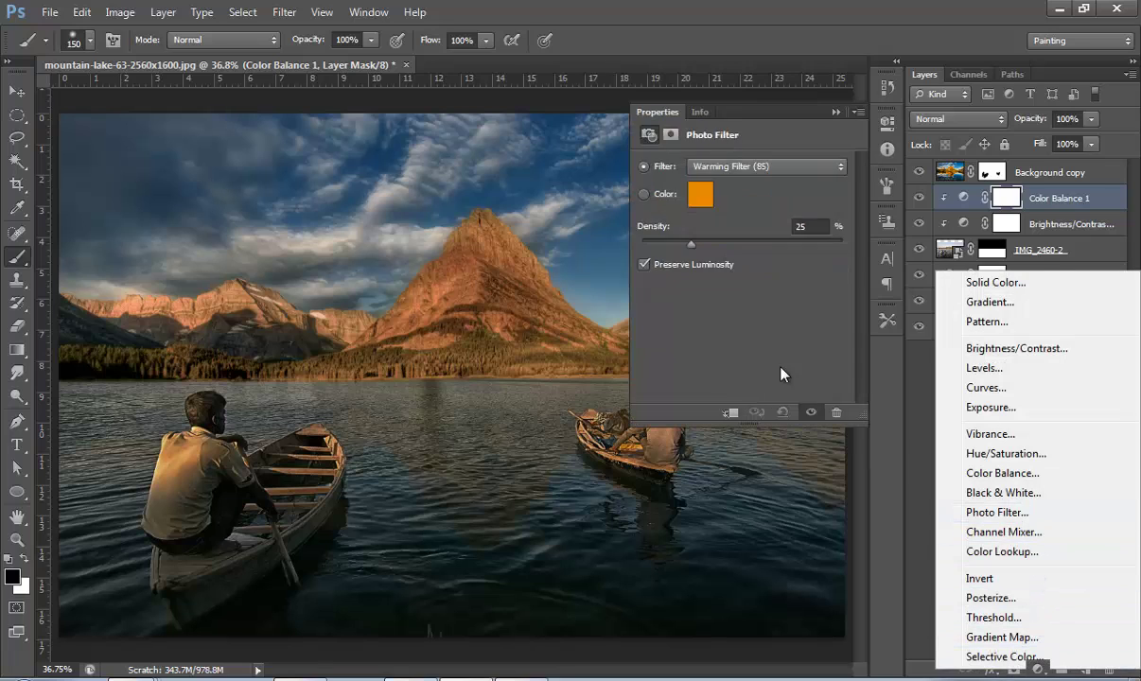
{"action": "left_click", "coordinate": [700, 194]}
{"action": "left_click", "coordinate": [731, 366]}
Step: Pick a darkish teal-blue as the Photo Filter colour
{"action": "left_click", "coordinate": [570, 223]}
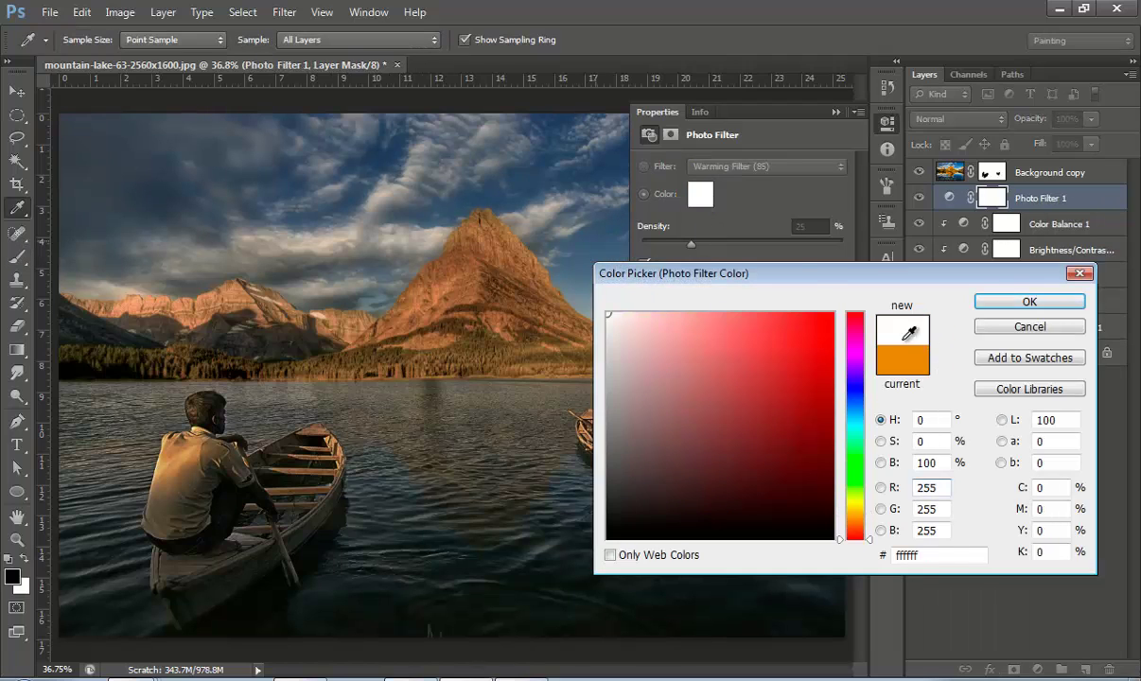
{"action": "left_click", "coordinate": [855, 425]}
{"action": "left_click", "coordinate": [802, 372]}
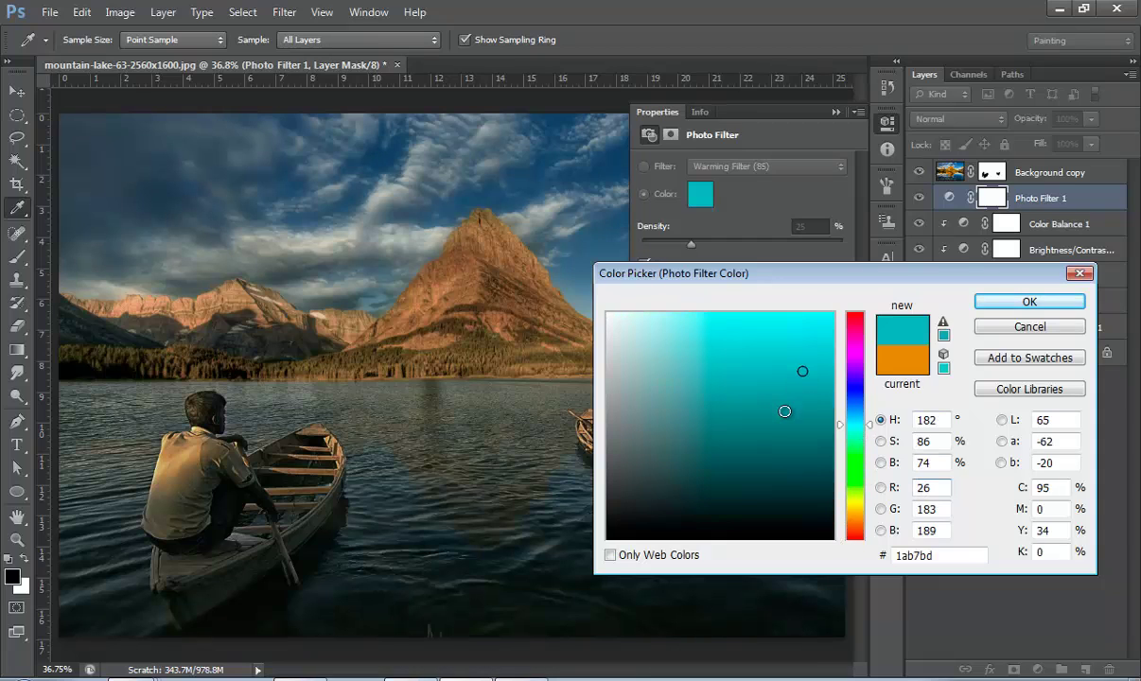
{"action": "left_click", "coordinate": [781, 430]}
{"action": "left_click", "coordinate": [781, 464]}
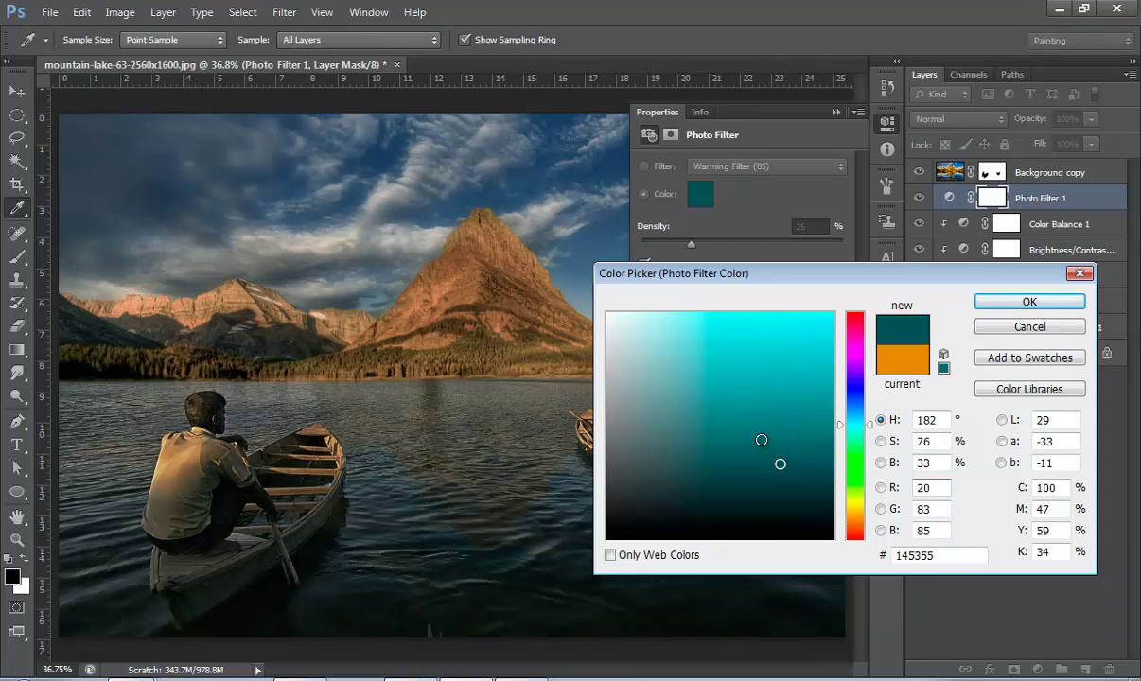
{"action": "left_click_drag", "start_coordinate": [761, 439], "coordinate": [764, 412]}
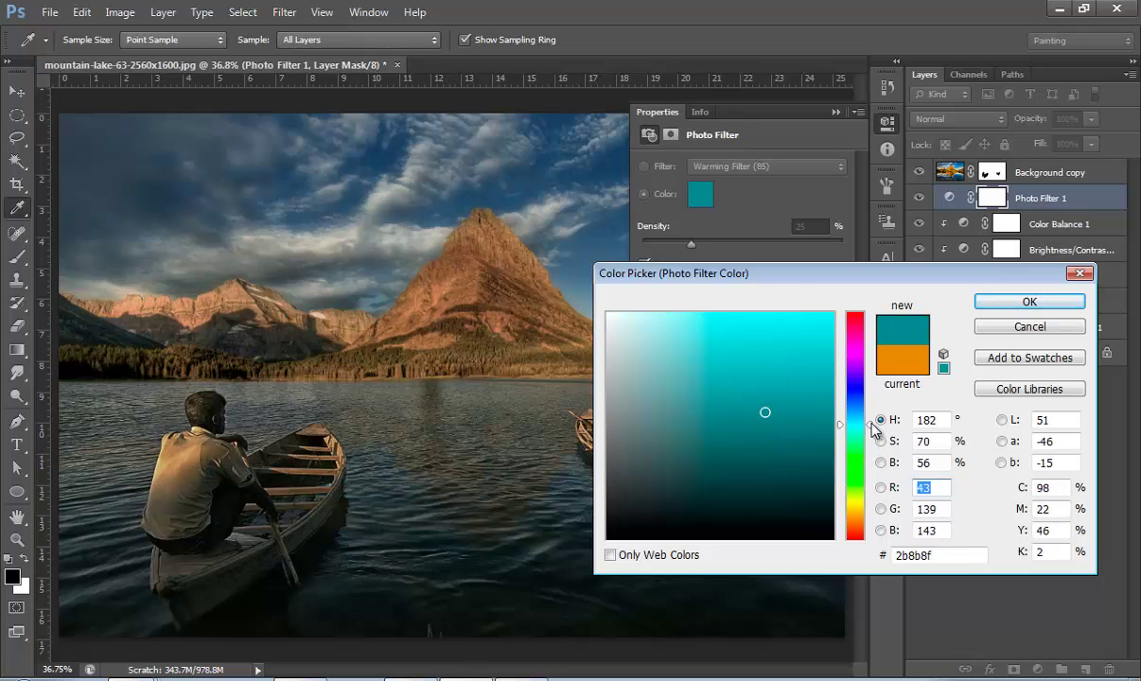
{"action": "left_click_drag", "start_coordinate": [871, 421], "coordinate": [871, 414]}
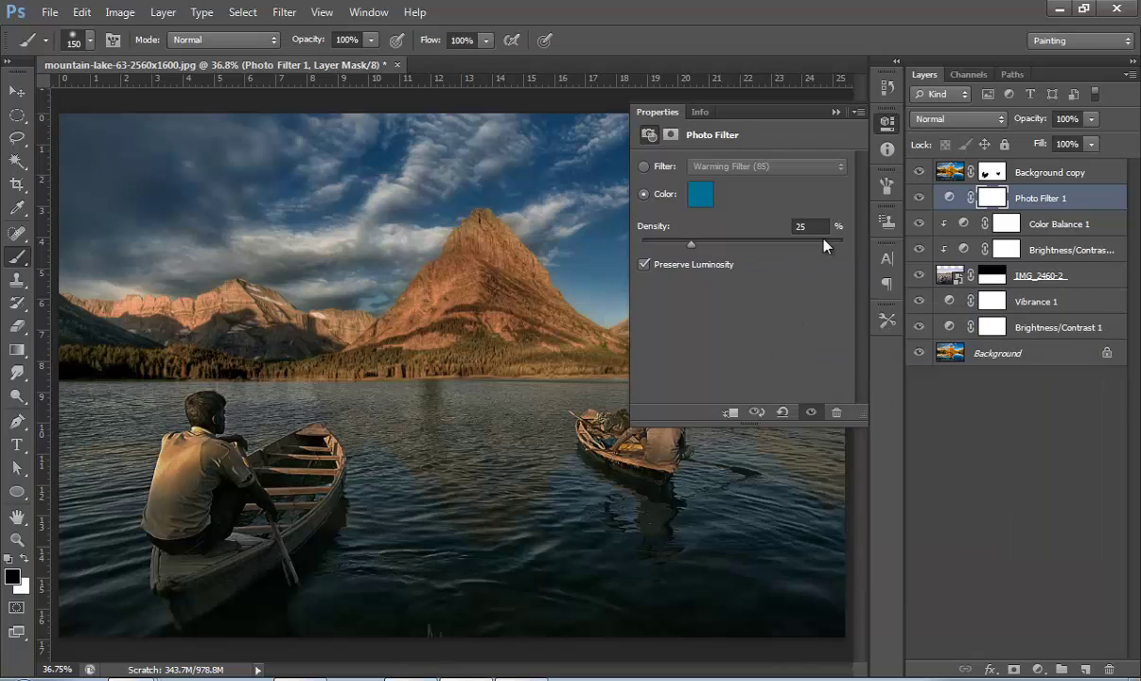
Step: Compare the Photo Filter on and off, then raise its density
{"action": "left_click", "coordinate": [919, 198]}
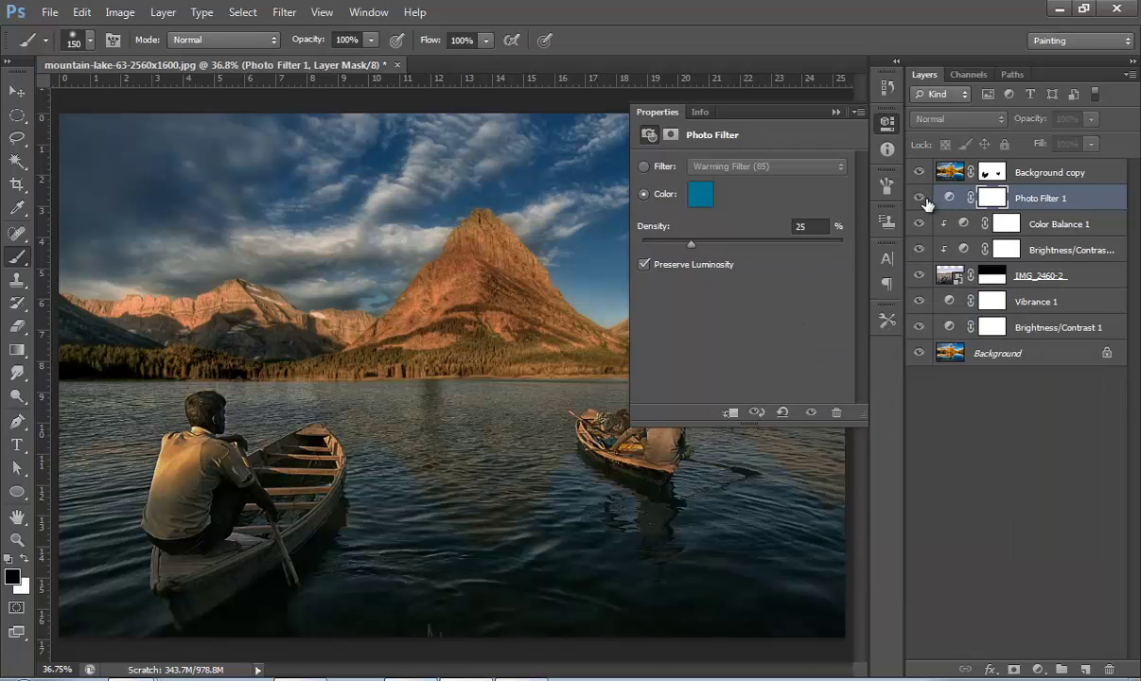
{"action": "left_click", "coordinate": [919, 197]}
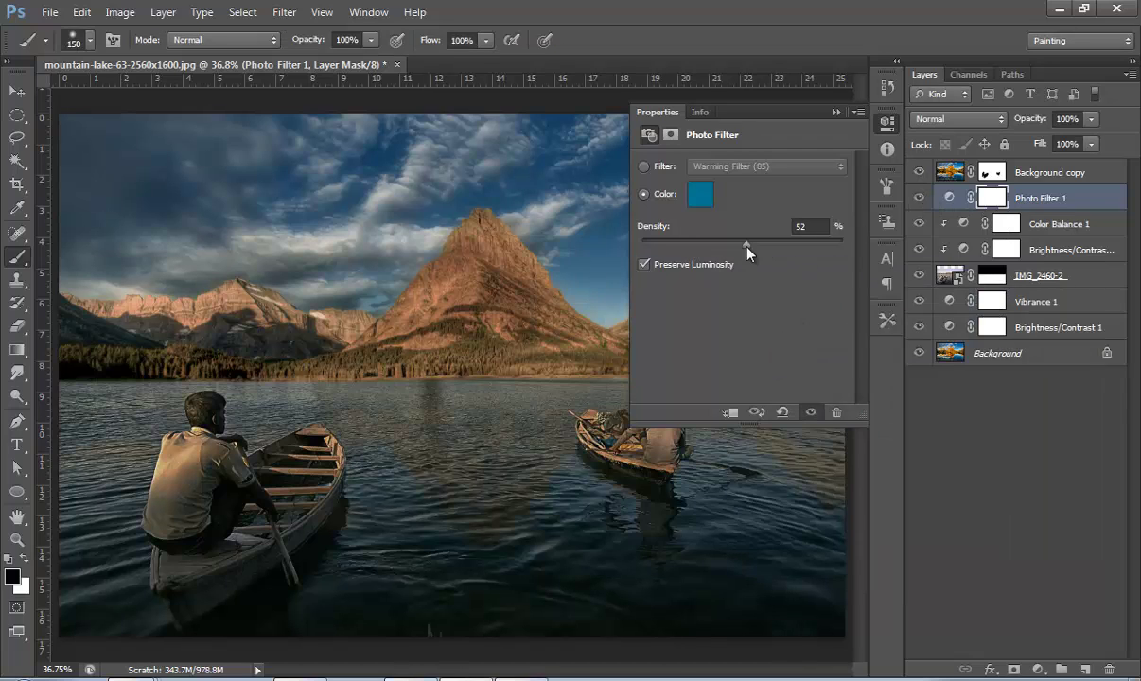
{"action": "mouse_move", "coordinate": [746, 245]}
{"action": "left_mouse_down"}
{"action": "mouse_move", "coordinate": [829, 250]}
{"action": "mouse_move", "coordinate": [858, 265]}
{"action": "mouse_move", "coordinate": [769, 270]}
{"action": "left_mouse_up"}
Step: Lower the Photo Filter density to 22 and blend it in Soft Light mode
{"action": "left_click_drag", "start_coordinate": [701, 265], "coordinate": [677, 265]}
{"action": "left_click", "coordinate": [836, 112]}
{"action": "left_click", "coordinate": [943, 119]}
{"action": "left_click", "coordinate": [955, 366]}
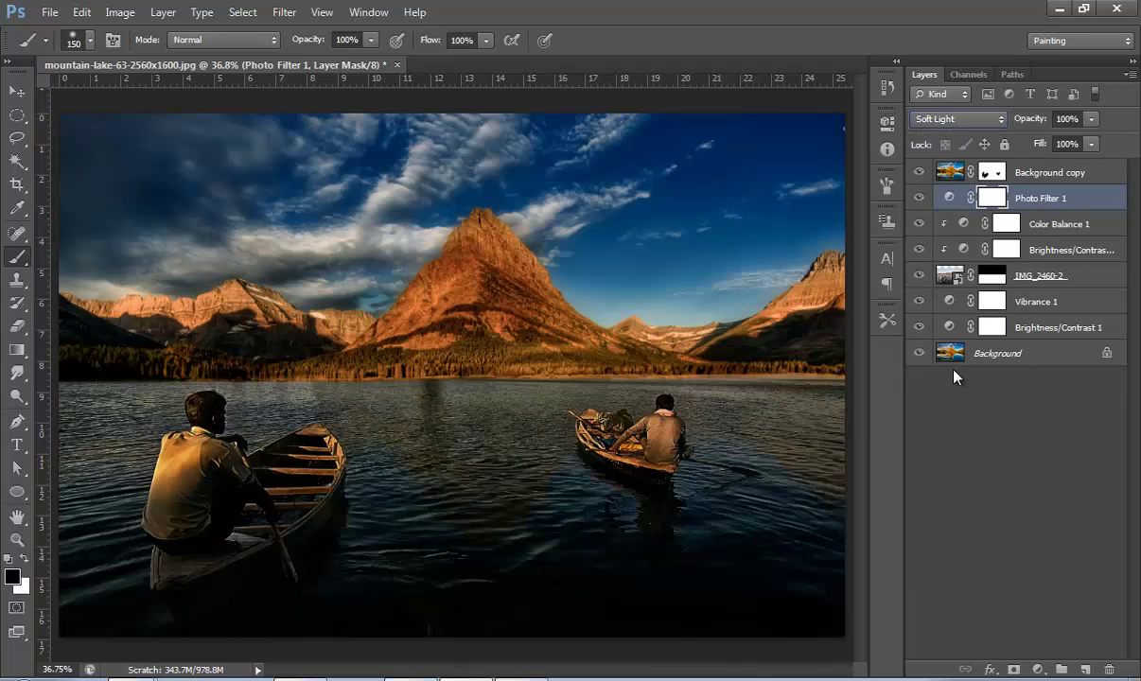
{"action": "left_click", "coordinate": [918, 196]}
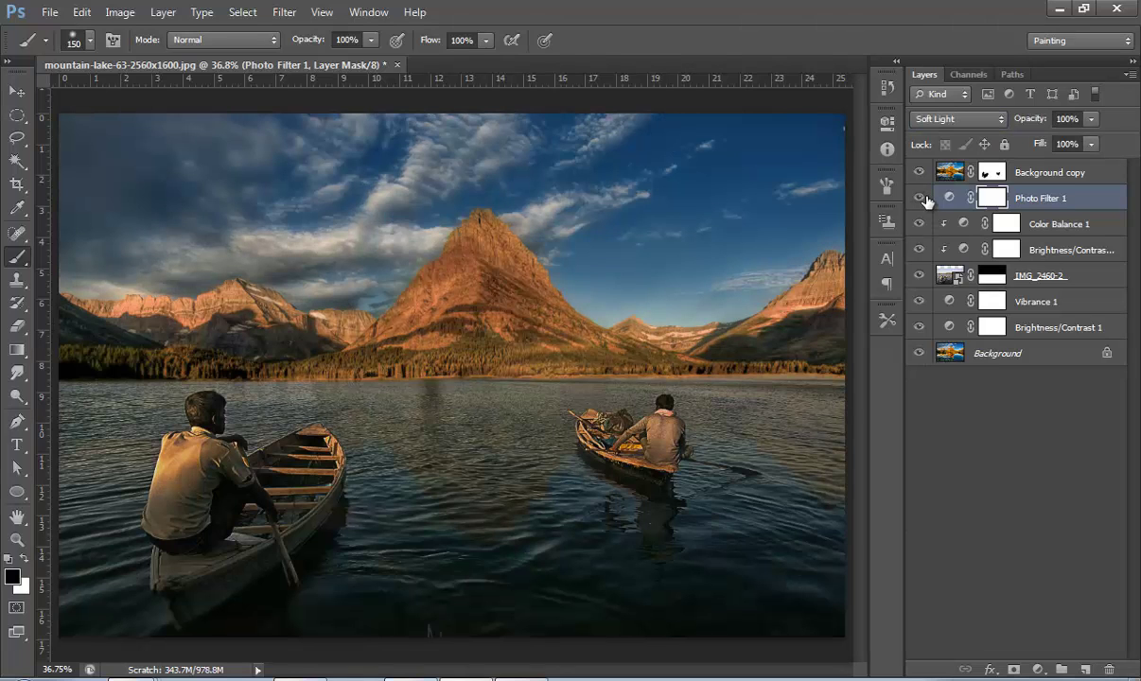
{"action": "left_click", "coordinate": [918, 197]}
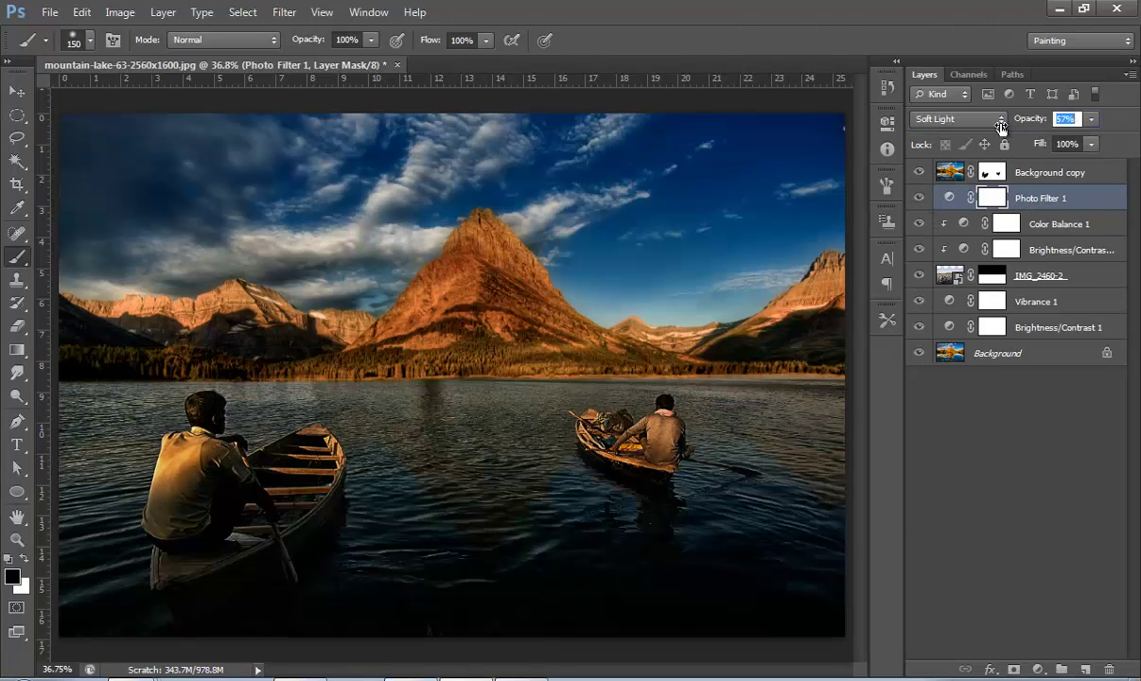
Step: Reduce the Photo Filter layer opacity to 16%
{"action": "left_click_drag", "start_coordinate": [1023, 119], "coordinate": [964, 125]}
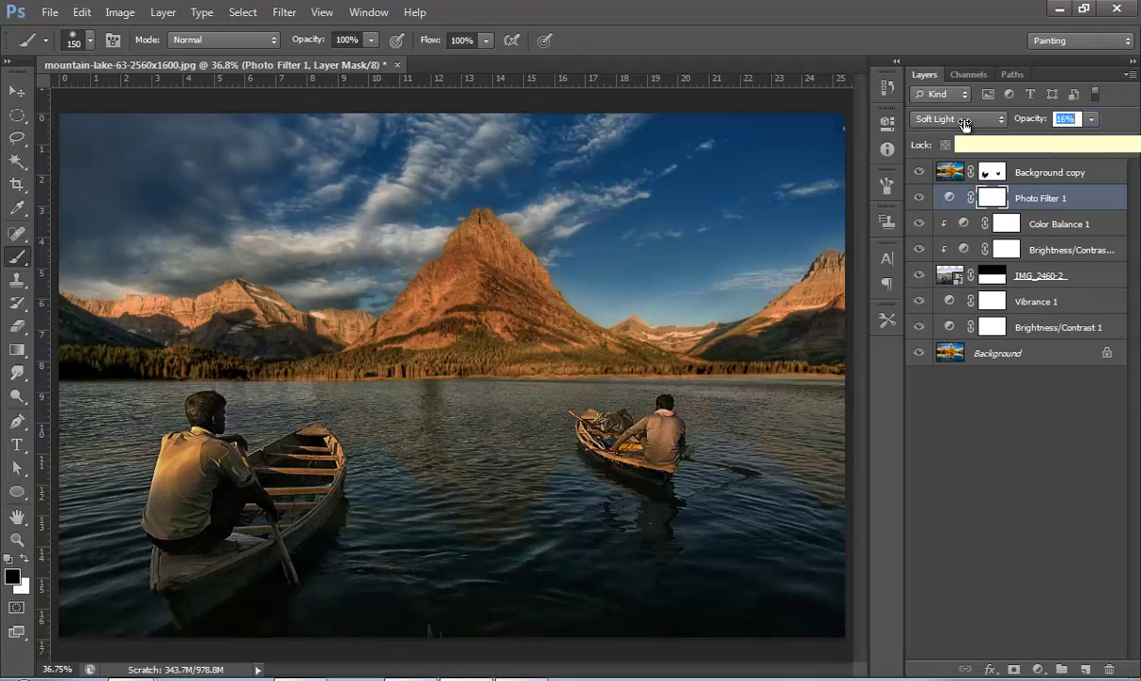
{"action": "left_click", "coordinate": [984, 202], "text": "ctrl"}
{"action": "left_click", "coordinate": [1041, 177]}
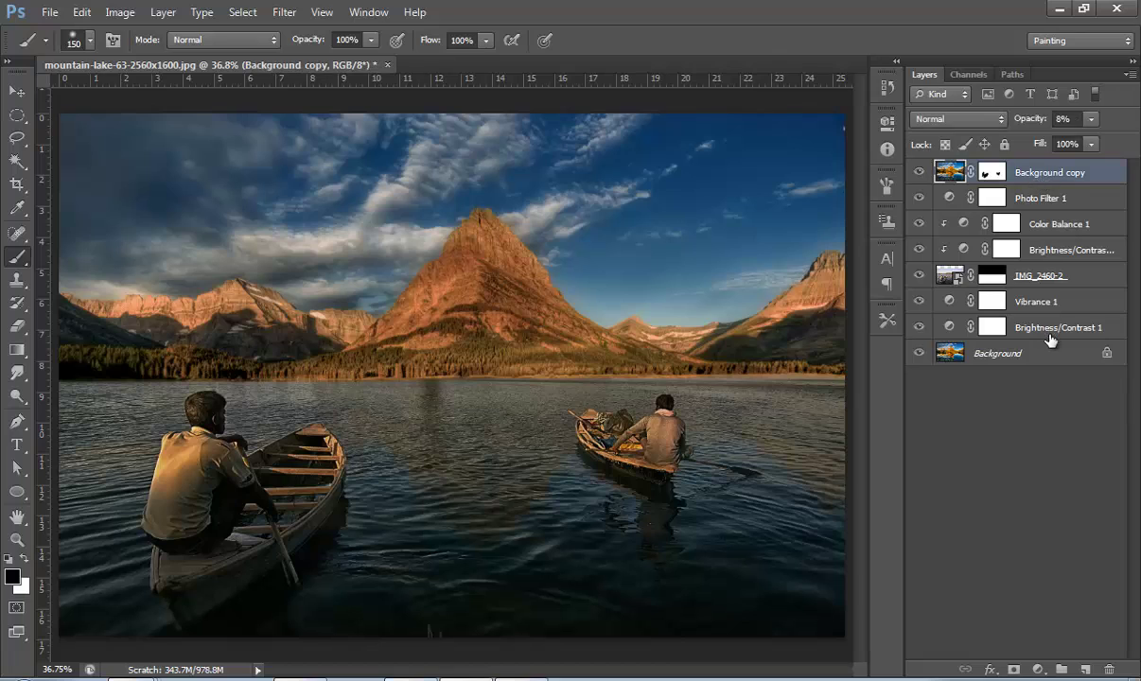
Step: Add a Color Balance above Background with midtones at -16, -19 and -40, toward cyan and blue
{"action": "left_click", "coordinate": [916, 172]}
{"action": "left_click", "coordinate": [1012, 357]}
{"action": "left_click", "coordinate": [1037, 669]}
{"action": "left_click", "coordinate": [1003, 469]}
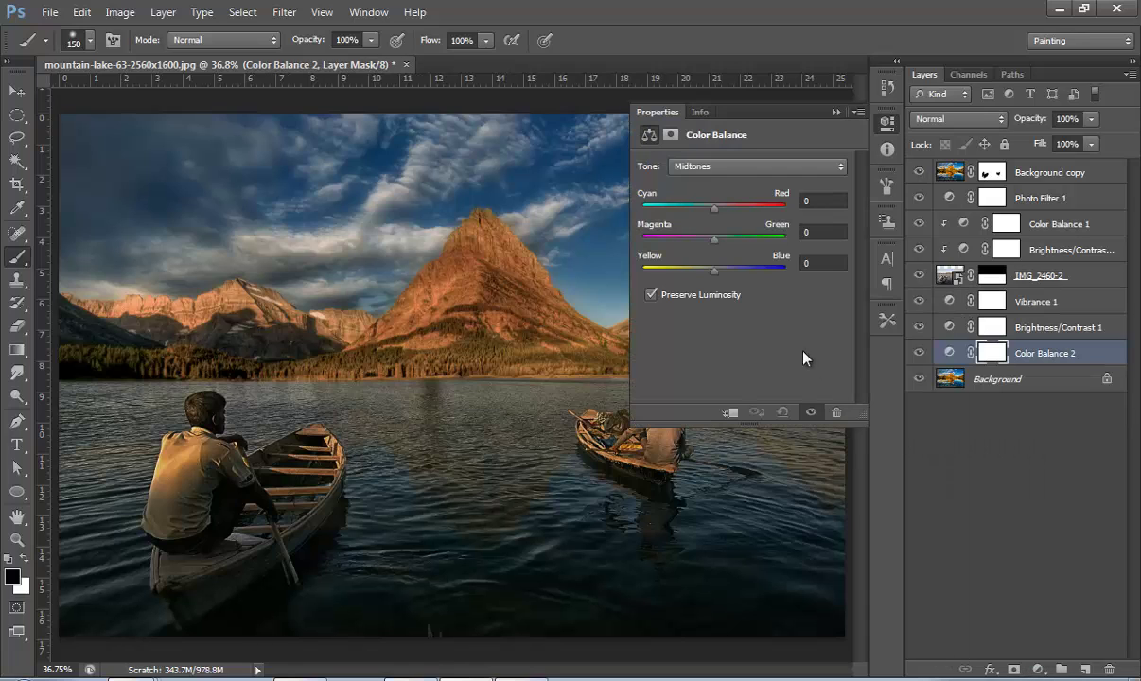
{"action": "mouse_move", "coordinate": [713, 208]}
{"action": "left_mouse_down"}
{"action": "mouse_move", "coordinate": [666, 208]}
{"action": "mouse_move", "coordinate": [702, 208]}
{"action": "left_mouse_up"}
{"action": "mouse_move", "coordinate": [714, 271]}
{"action": "left_mouse_down"}
{"action": "mouse_move", "coordinate": [728, 271]}
{"action": "mouse_move", "coordinate": [685, 275]}
{"action": "mouse_move", "coordinate": [732, 240]}
{"action": "mouse_move", "coordinate": [700, 246]}
{"action": "left_mouse_up"}
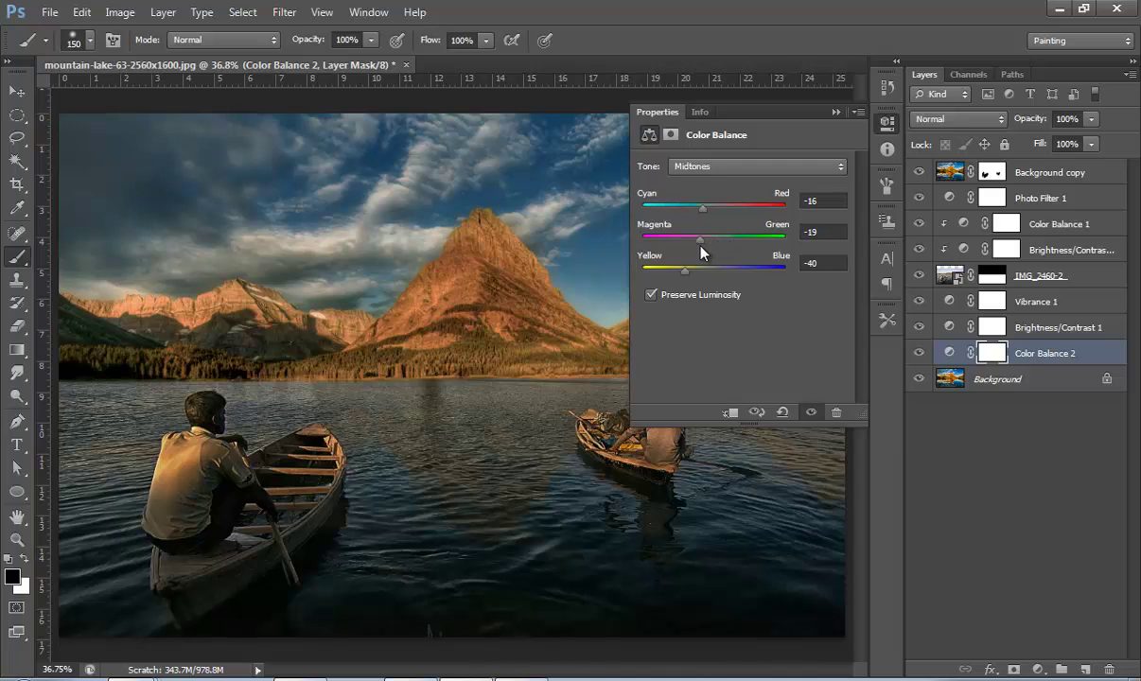
{"action": "left_click", "coordinate": [832, 112]}
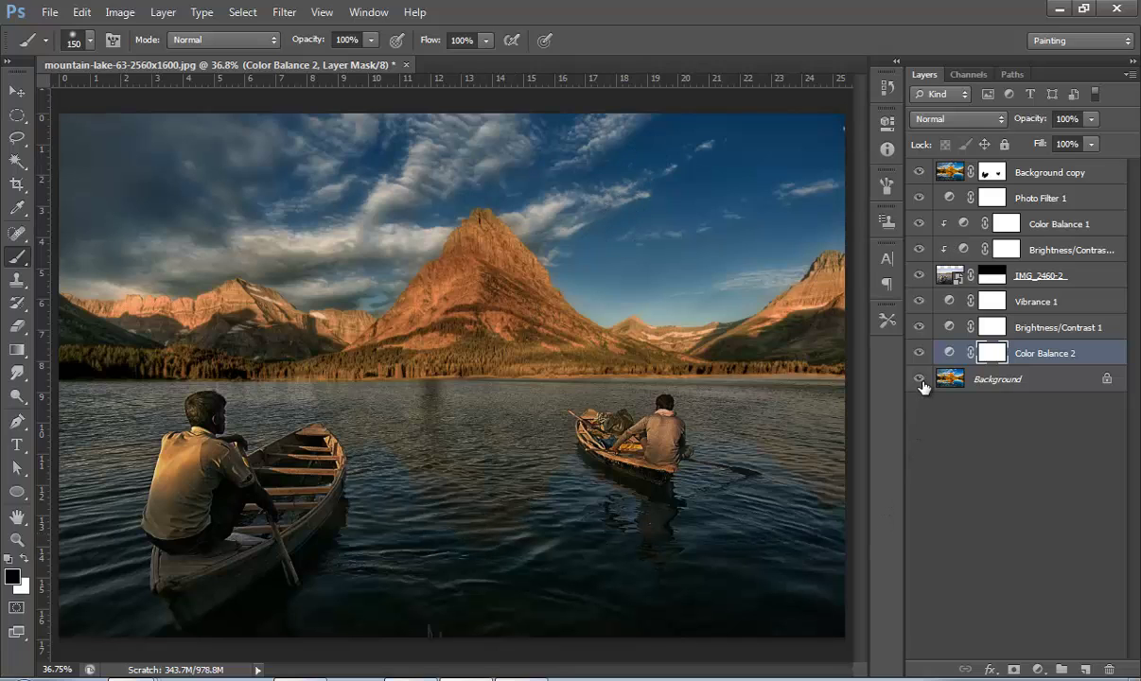
{"action": "left_click", "coordinate": [1050, 173]}
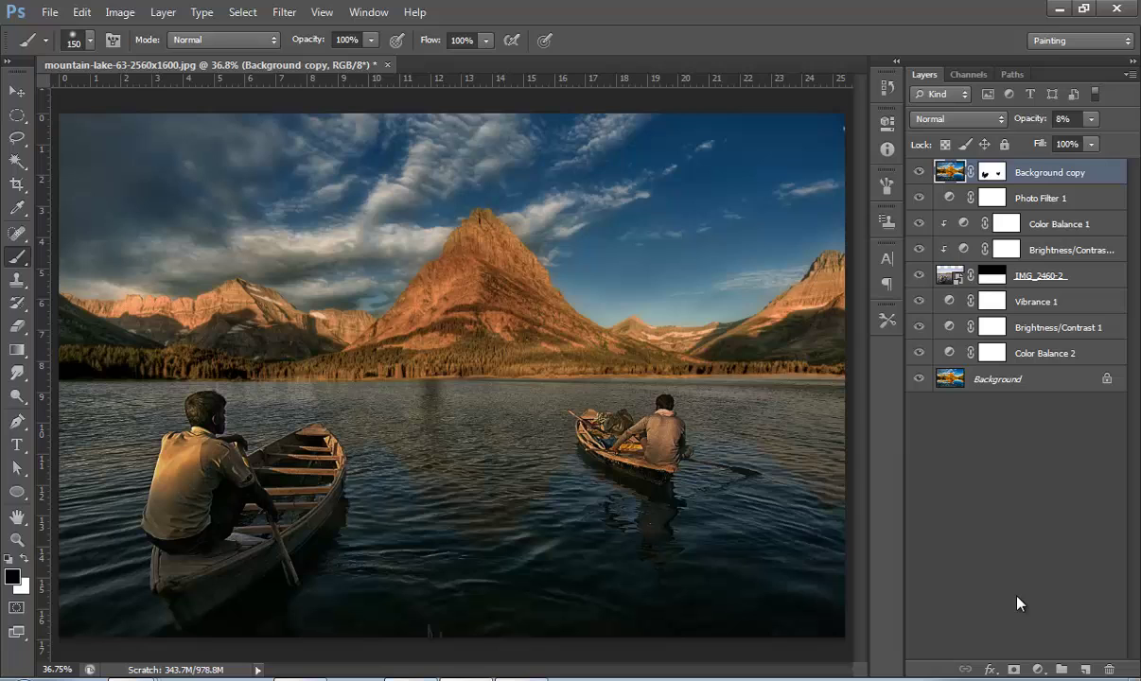
Step: Add a Gradient Map adjustment layer blended in Screen mode
{"action": "left_click", "coordinate": [1037, 669]}
{"action": "left_click", "coordinate": [1033, 639]}
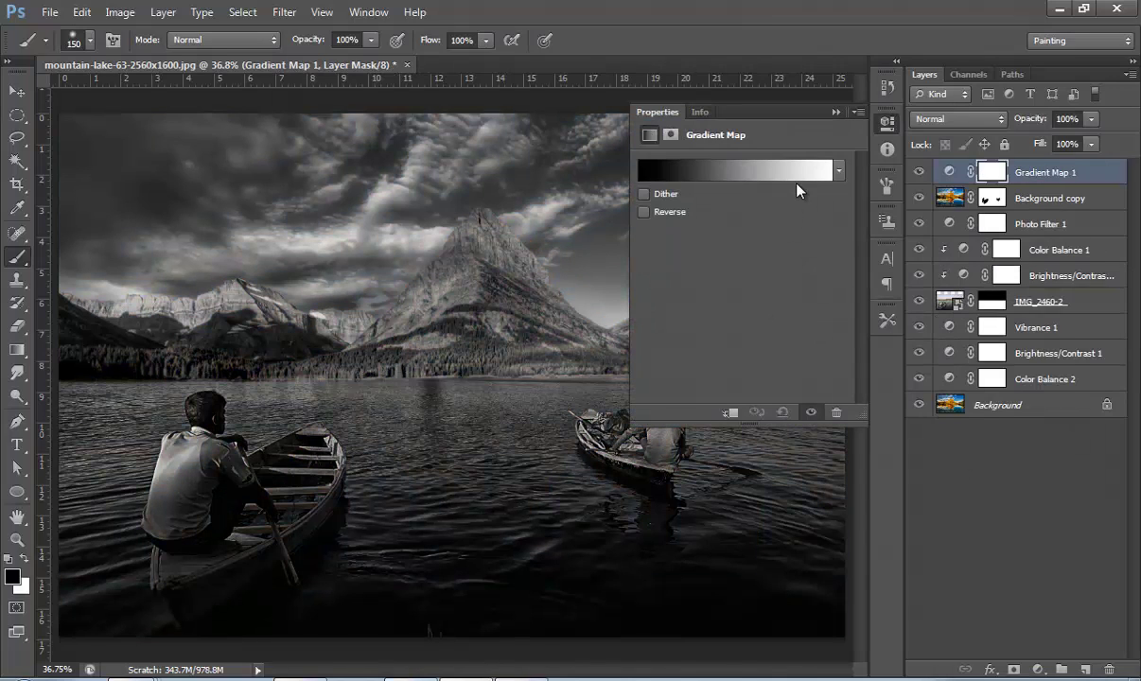
{"action": "left_click", "coordinate": [836, 113]}
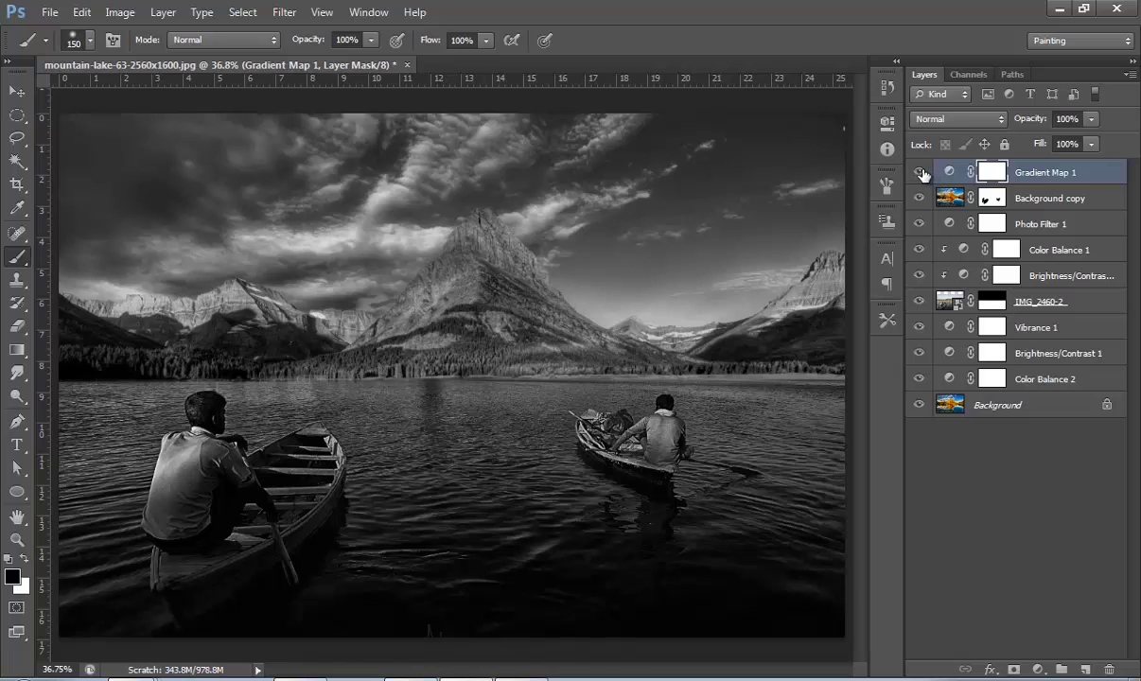
{"action": "left_click", "coordinate": [955, 119]}
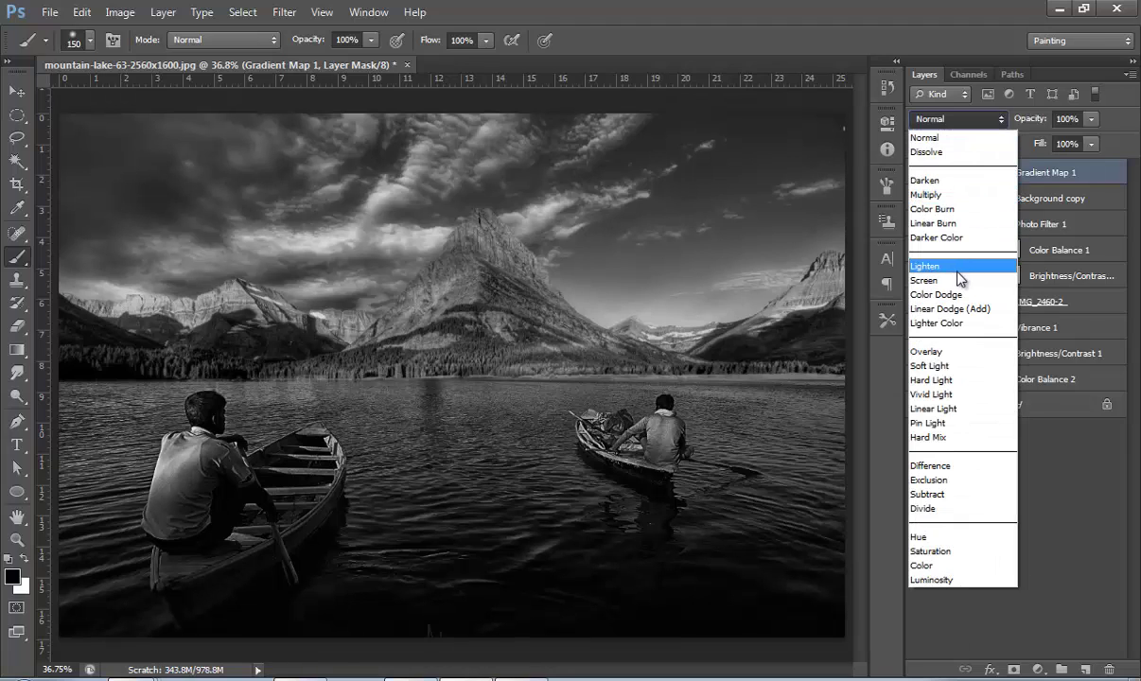
{"action": "left_click", "coordinate": [951, 281]}
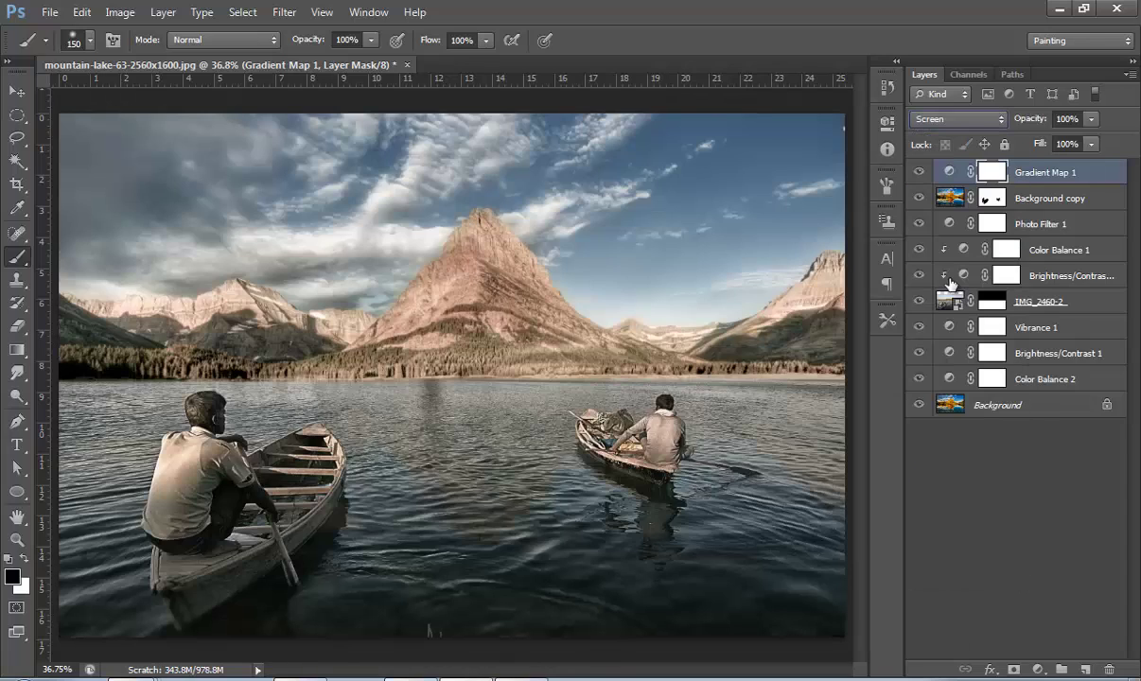
Step: Lower the Gradient Map layer opacity to 32%
{"action": "left_click_drag", "start_coordinate": [1026, 120], "coordinate": [973, 124]}
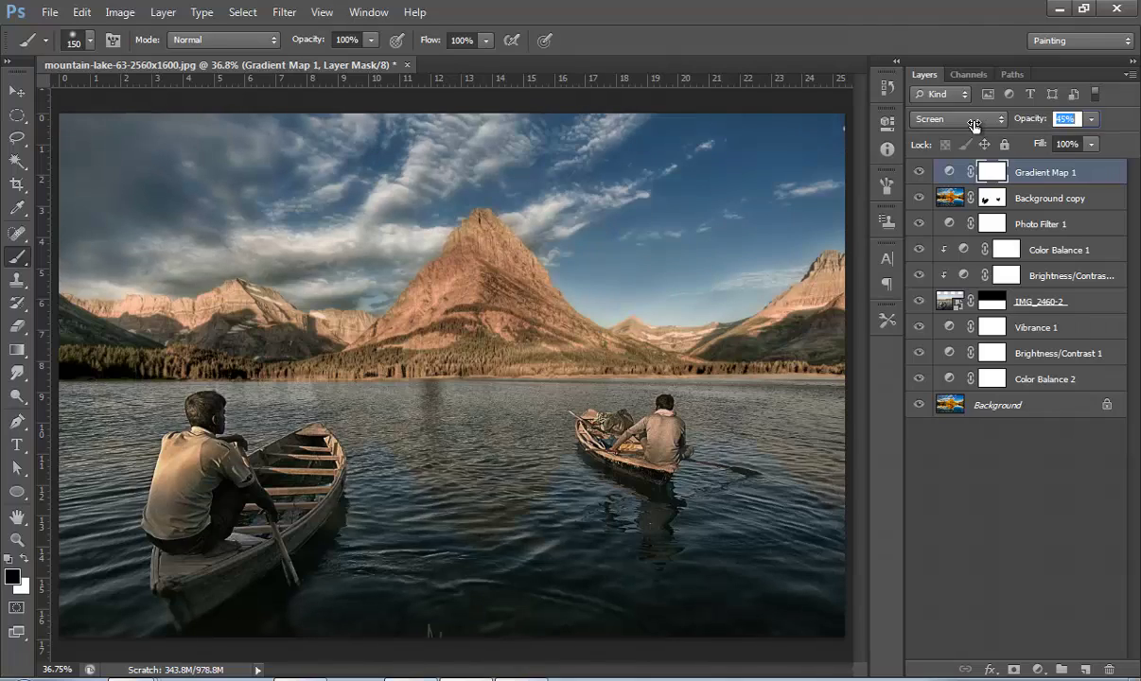
{"action": "left_click_drag", "start_coordinate": [972, 126], "coordinate": [968, 125]}
{"action": "left_click_drag", "start_coordinate": [1024, 124], "coordinate": [1017, 120]}
{"action": "left_click", "coordinate": [1045, 175]}
{"action": "left_click", "coordinate": [1047, 176]}
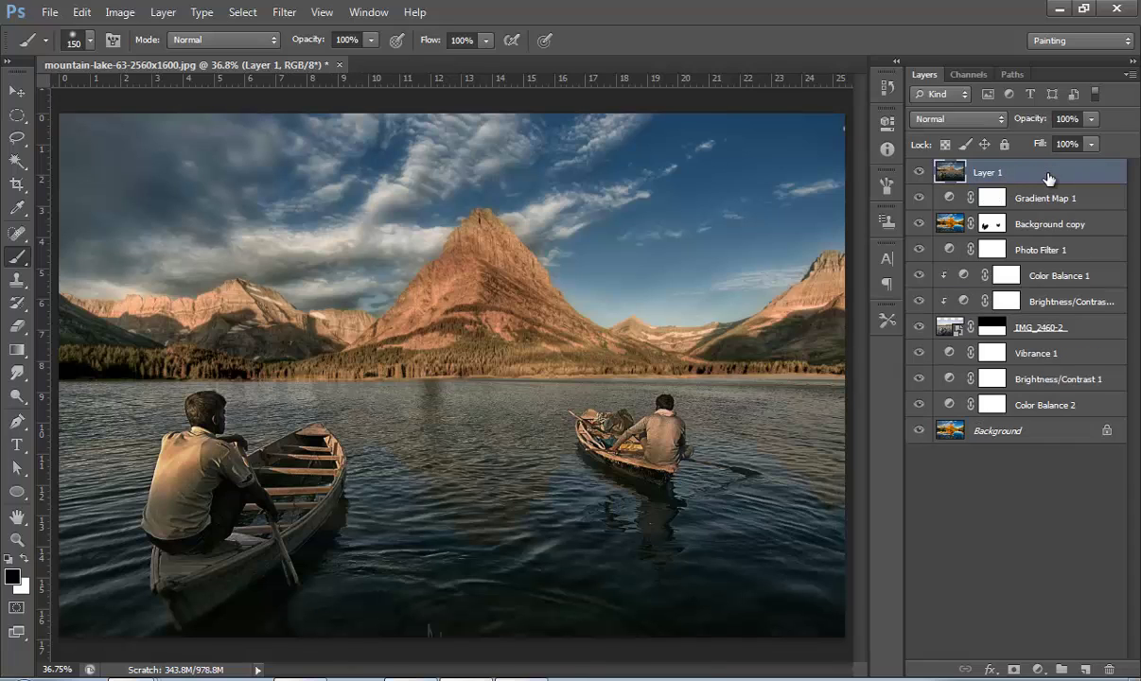
Step: Add a Levels adjustment that darkens the image with the black input raised to about 88
{"action": "left_click", "coordinate": [1038, 669]}
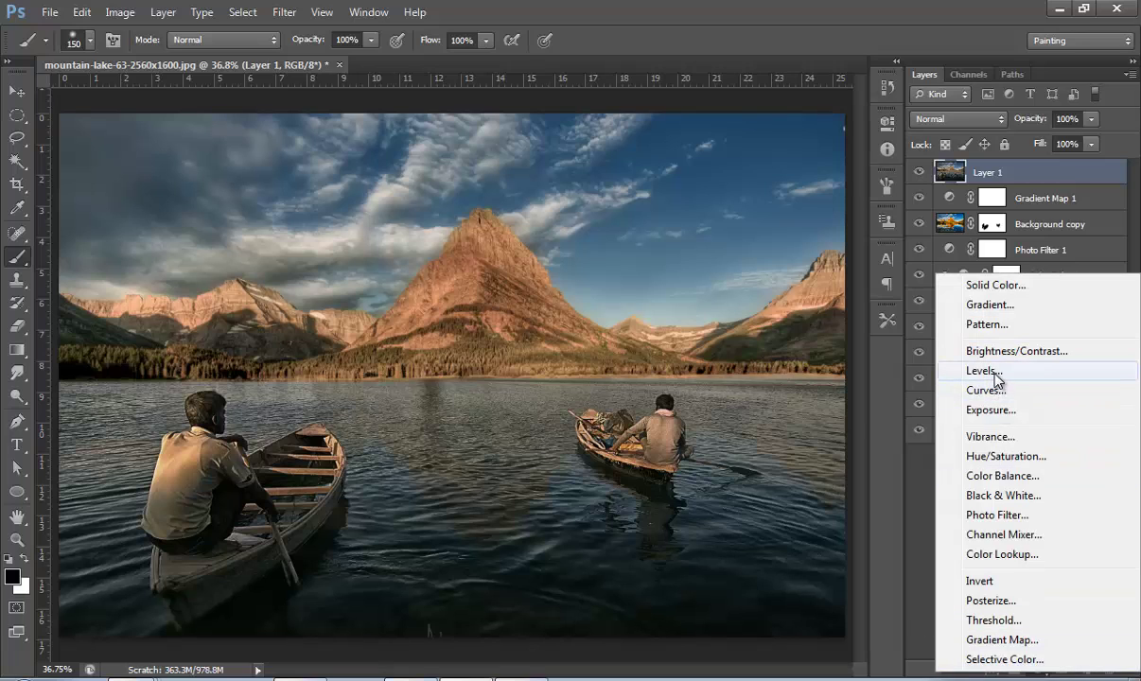
{"action": "left_click", "coordinate": [984, 371]}
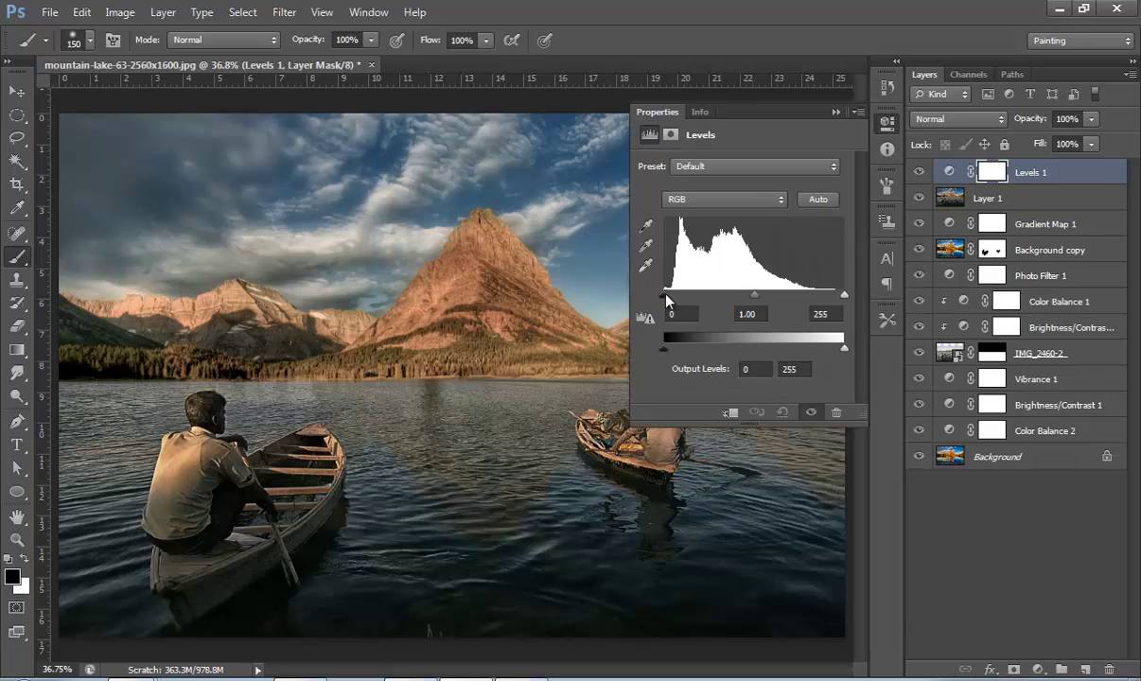
{"action": "left_click_drag", "start_coordinate": [665, 296], "coordinate": [725, 303]}
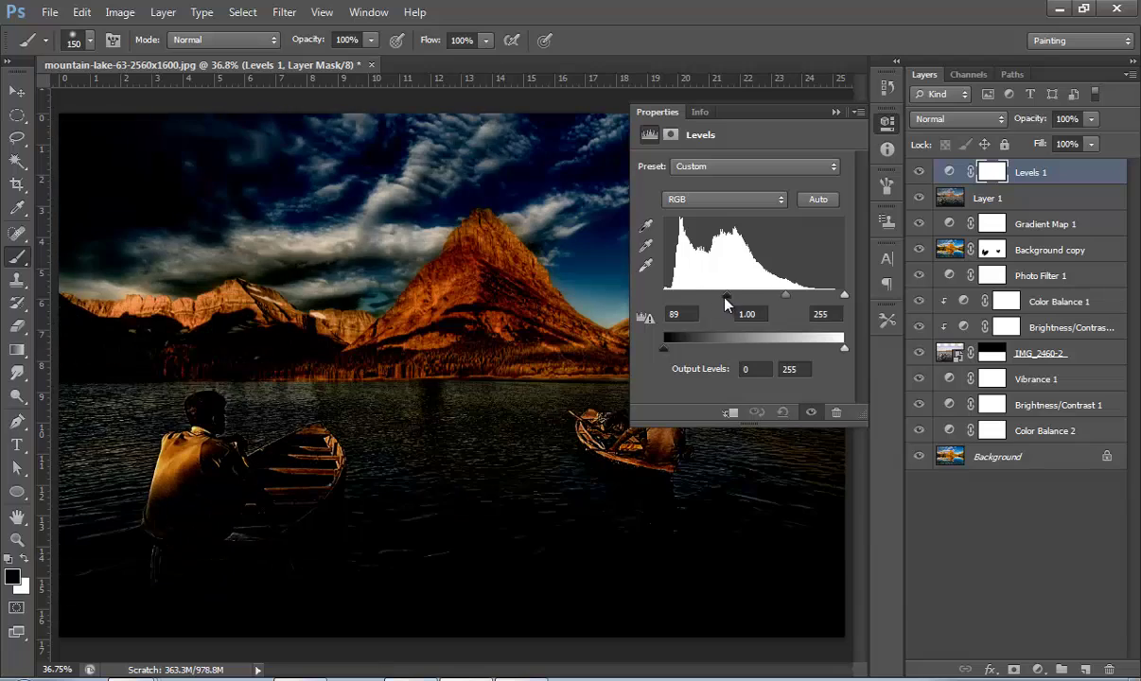
{"action": "left_click", "coordinate": [835, 112]}
Step: Mask out an oval area around the lake and boats by filling it black
{"action": "left_click", "coordinate": [17, 114]}
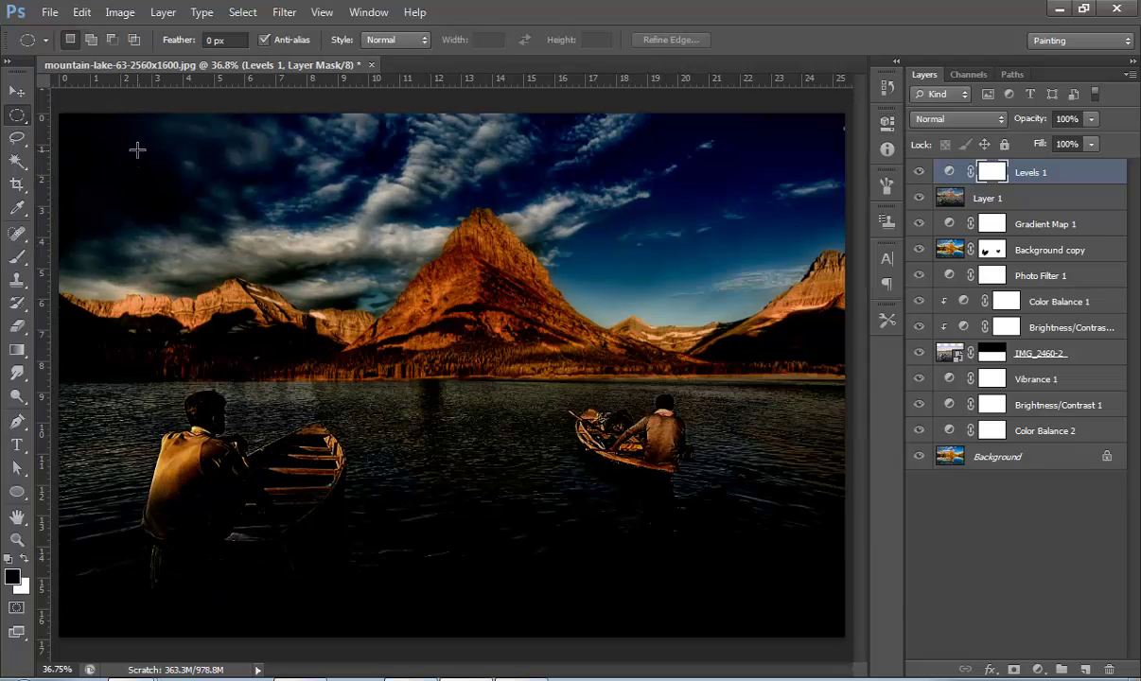
{"action": "mouse_move", "coordinate": [137, 150]}
{"action": "left_mouse_down"}
{"action": "mouse_move", "coordinate": [403, 380]}
{"action": "mouse_move", "coordinate": [677, 476]}
{"action": "mouse_move", "coordinate": [720, 540]}
{"action": "mouse_move", "coordinate": [784, 578]}
{"action": "mouse_move", "coordinate": [769, 592]}
{"action": "left_mouse_up"}
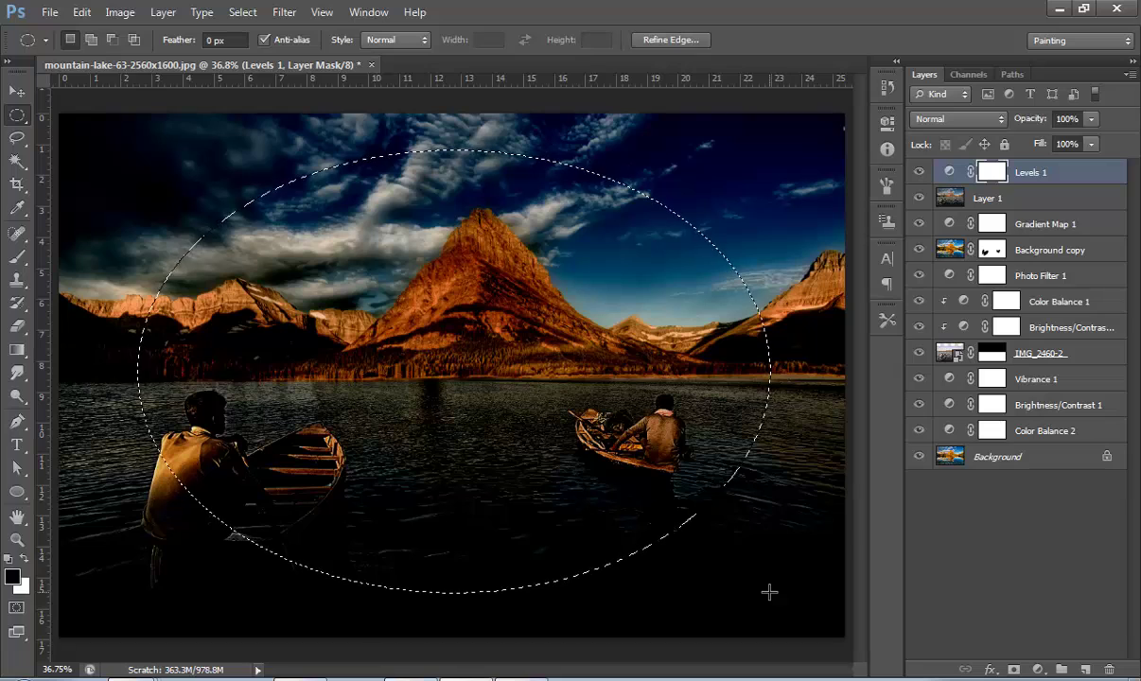
{"action": "key", "text": "alt+BackSpace"}
{"action": "key", "text": "ctrl+d"}
Step: Feather the Levels mask to about 117 px and set the layer opacity to 19%
{"action": "double_click", "coordinate": [991, 171]}
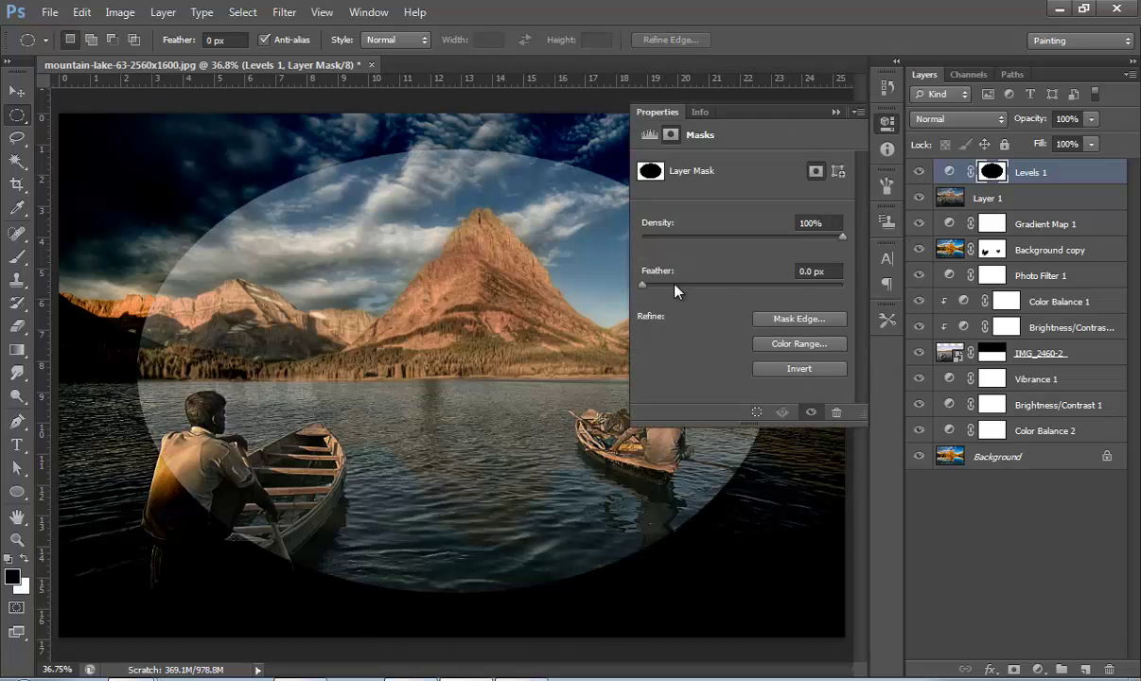
{"action": "left_click_drag", "start_coordinate": [643, 285], "coordinate": [776, 285]}
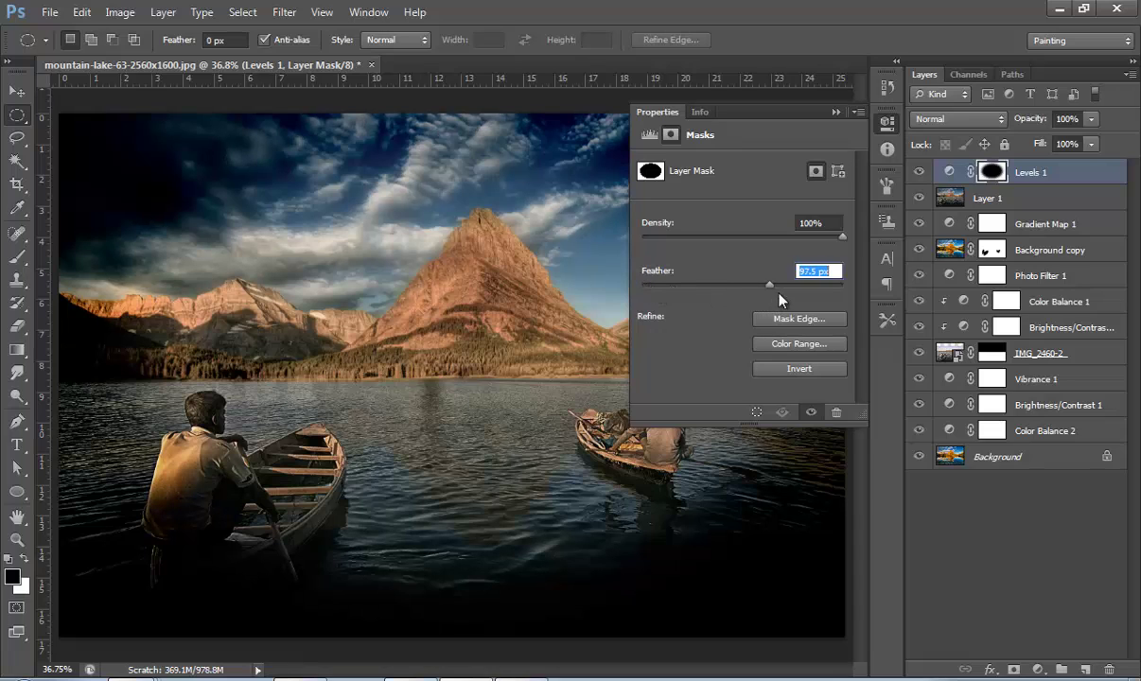
{"action": "left_click", "coordinate": [835, 112]}
{"action": "key", "text": "3"}
{"action": "key", "text": "1"}
{"action": "key", "text": "9"}
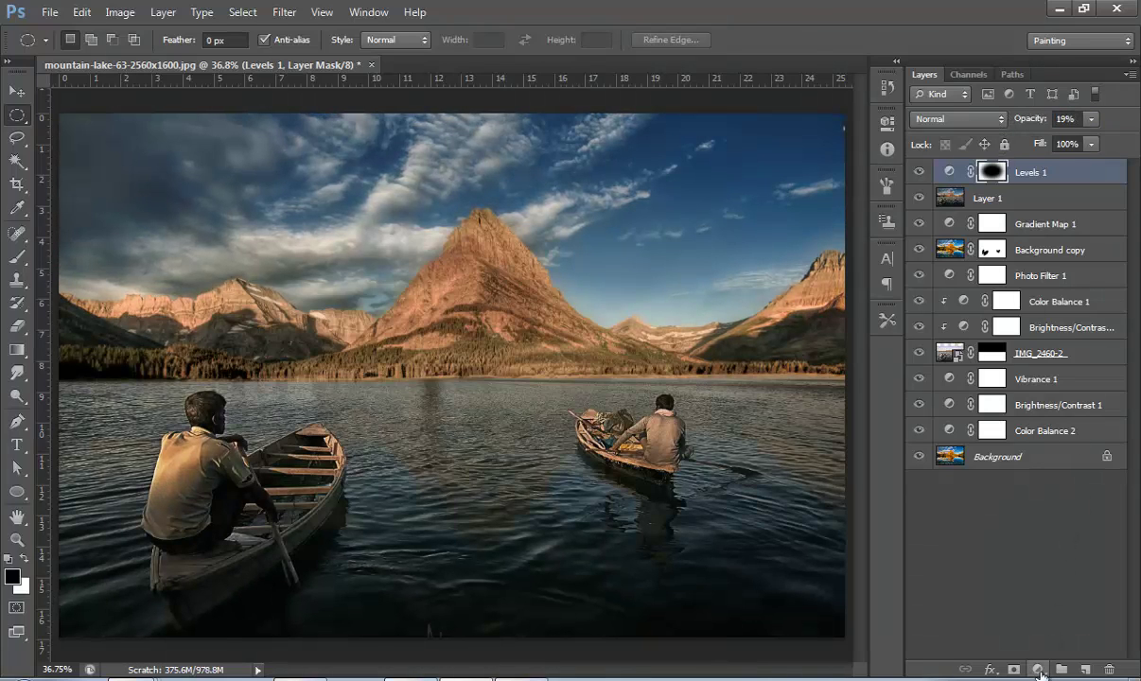
Step: Add a Color Balance layer with midtones Cyan-Red +3, Magenta-Green 0, Yellow-Blue -2
{"action": "left_click", "coordinate": [1038, 669]}
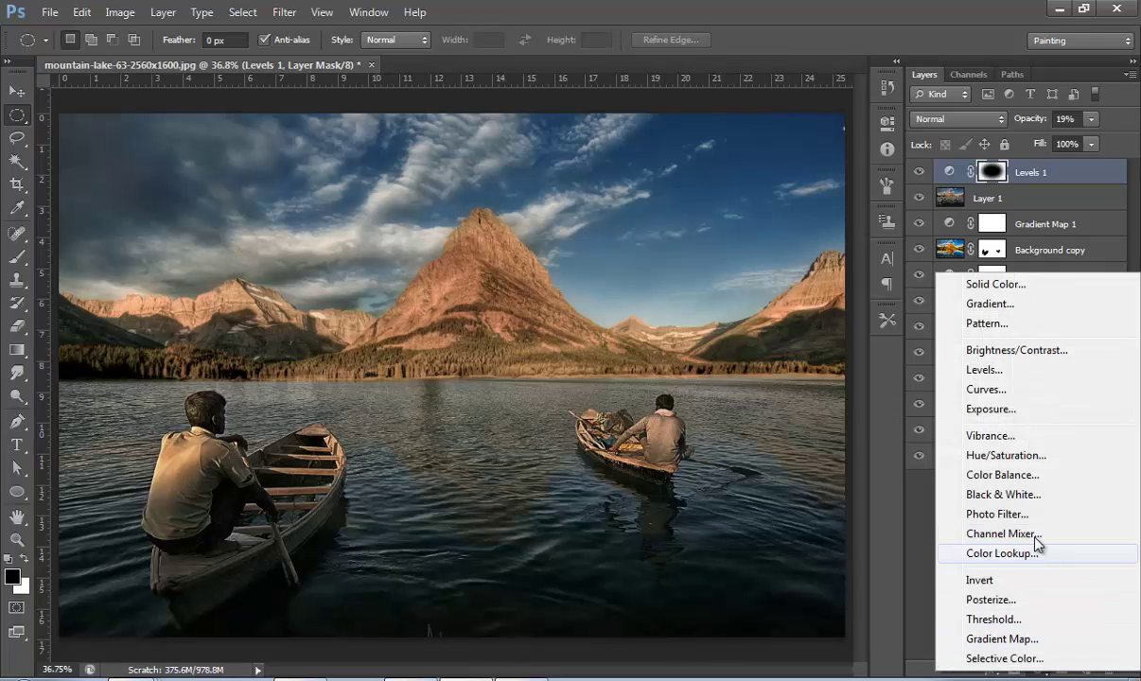
{"action": "left_click", "coordinate": [1030, 480]}
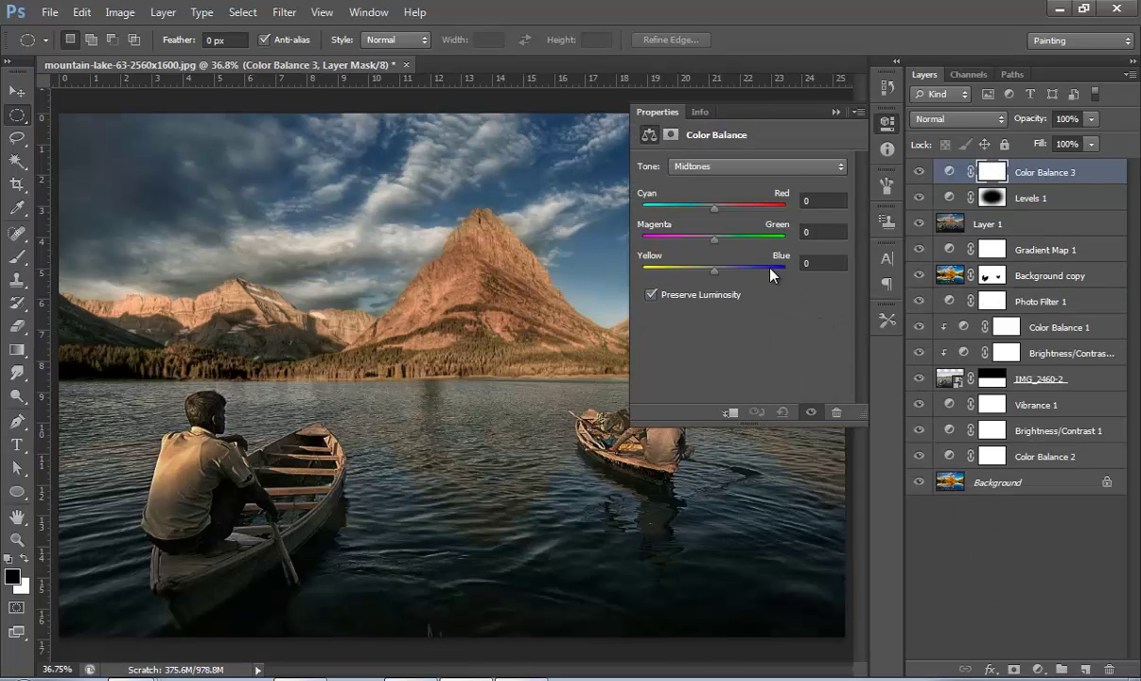
{"action": "left_click_drag", "start_coordinate": [715, 271], "coordinate": [733, 271]}
{"action": "mouse_move", "coordinate": [727, 275]}
{"action": "left_mouse_down"}
{"action": "mouse_move", "coordinate": [709, 271]}
{"action": "mouse_move", "coordinate": [719, 271]}
{"action": "left_mouse_up"}
{"action": "mouse_move", "coordinate": [713, 208]}
{"action": "left_mouse_down"}
{"action": "mouse_move", "coordinate": [703, 210]}
{"action": "mouse_move", "coordinate": [725, 217]}
{"action": "mouse_move", "coordinate": [713, 242]}
{"action": "left_mouse_up"}
{"action": "left_click", "coordinate": [820, 231]}
{"action": "type", "text": "0"}
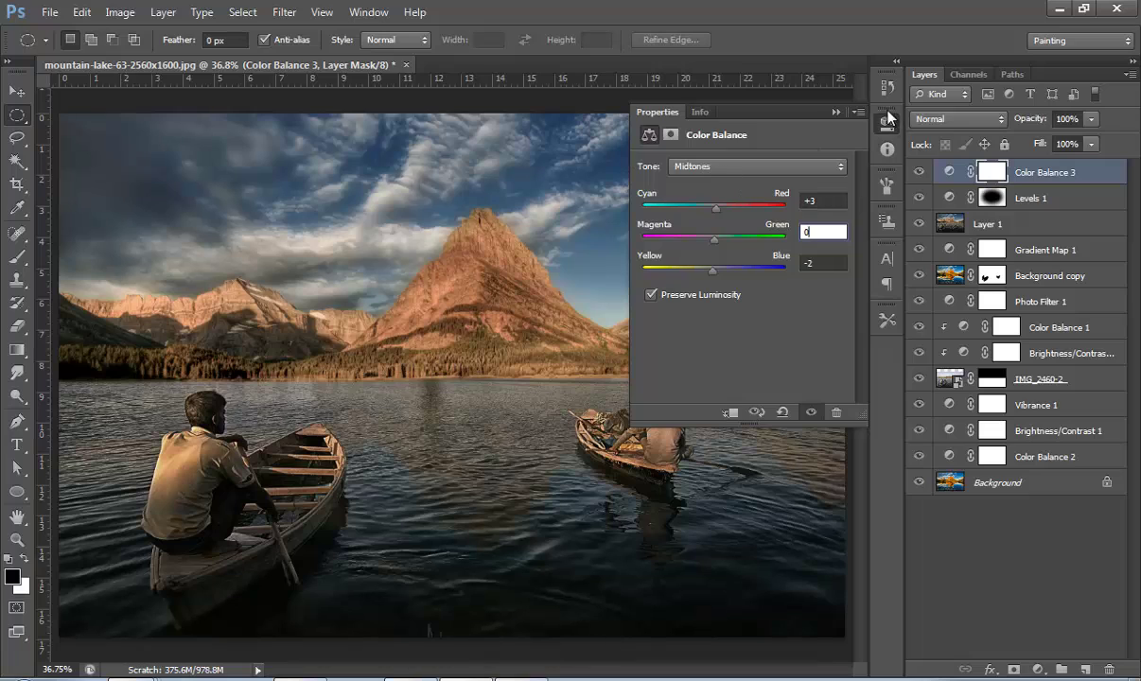
Step: Toggle Color Balance 3 off and on to compare, leaving it visible
{"action": "left_click", "coordinate": [837, 112]}
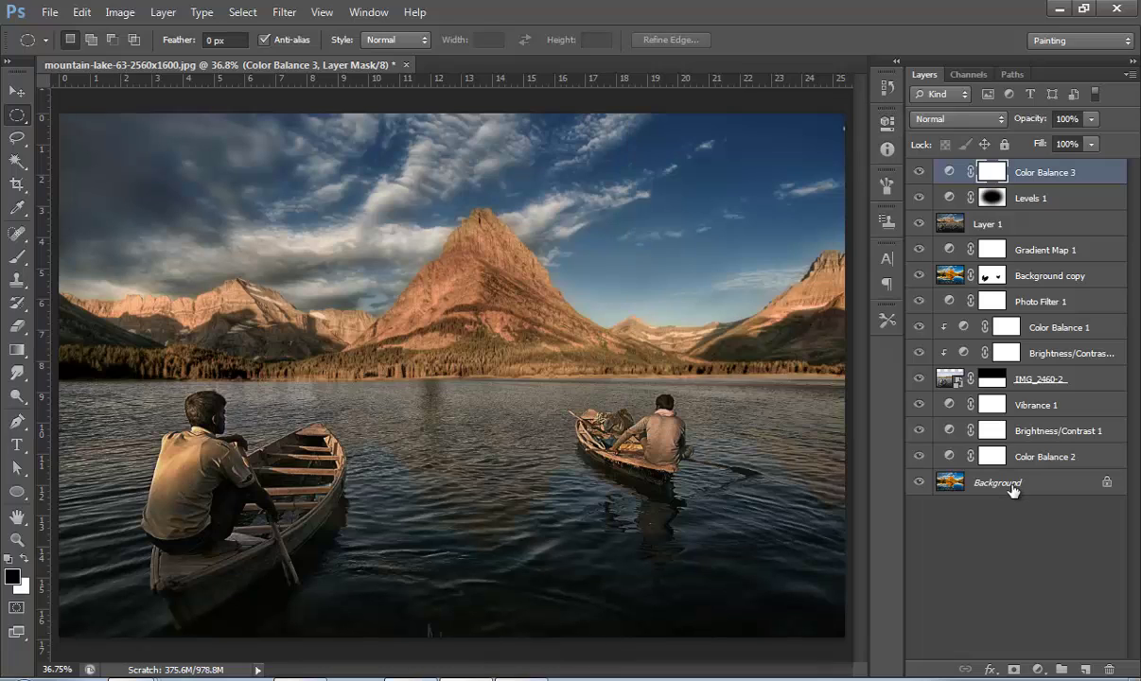
{"action": "left_click", "coordinate": [917, 173]}
{"action": "left_click", "coordinate": [918, 173]}
{"action": "left_click", "coordinate": [917, 173]}
{"action": "left_click", "coordinate": [918, 173]}
{"action": "left_click", "coordinate": [1038, 669]}
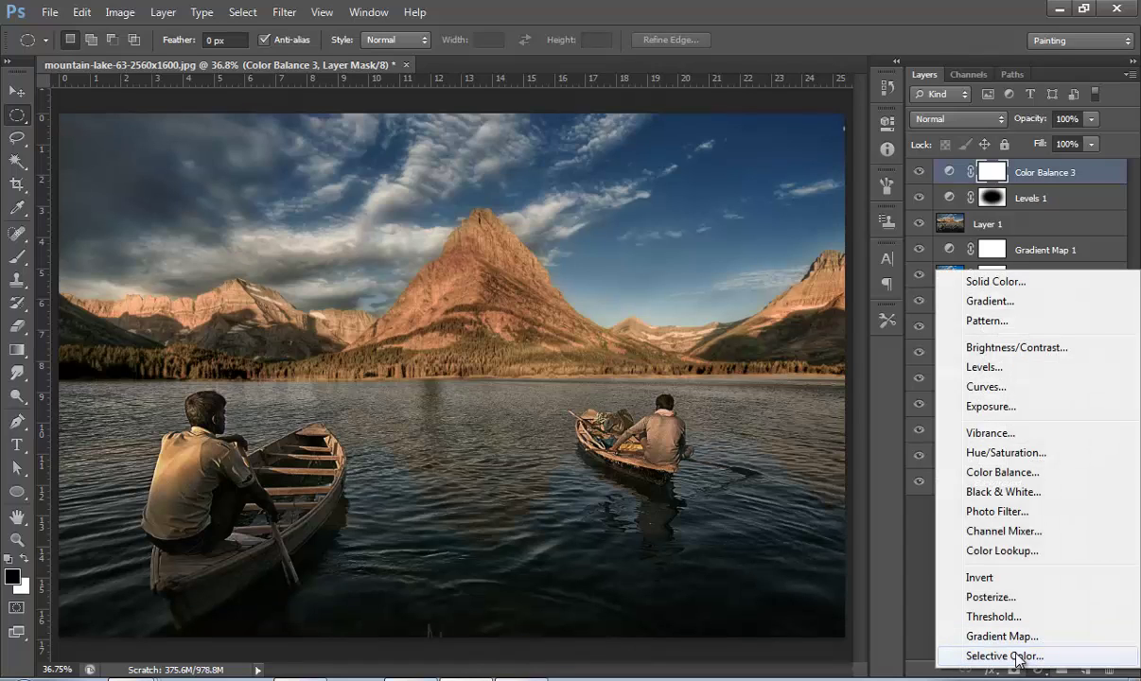
Step: Add a Selective Color layer with the Cyans range's Black set to +100%
{"action": "left_click", "coordinate": [1040, 655]}
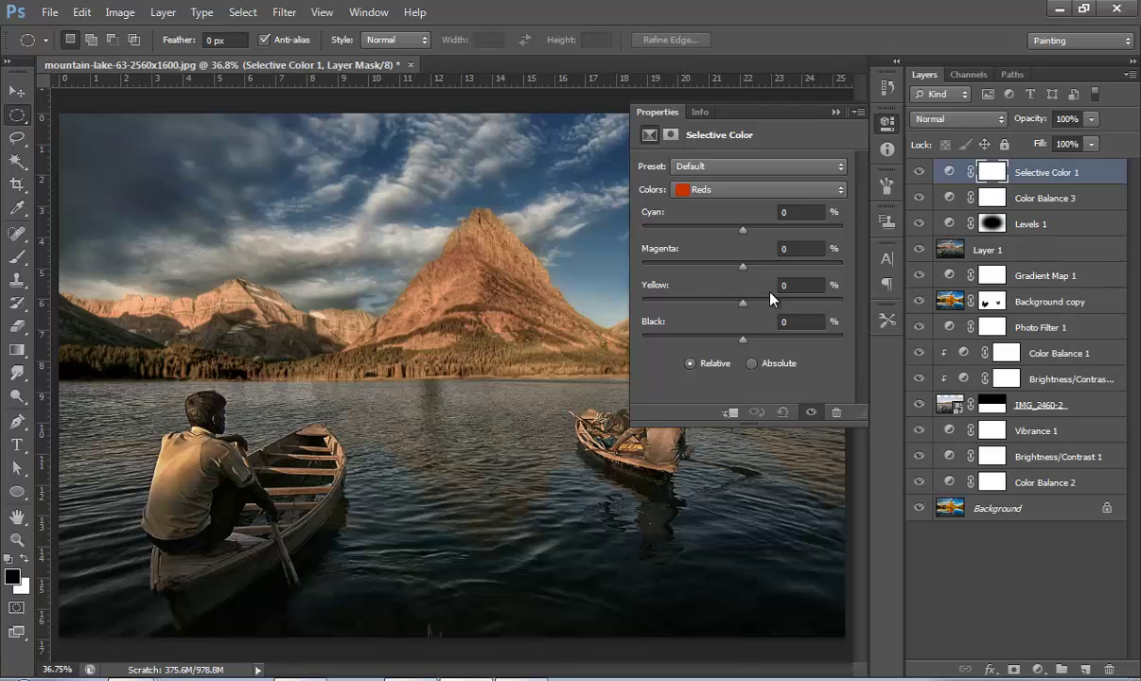
{"action": "left_click", "coordinate": [726, 195]}
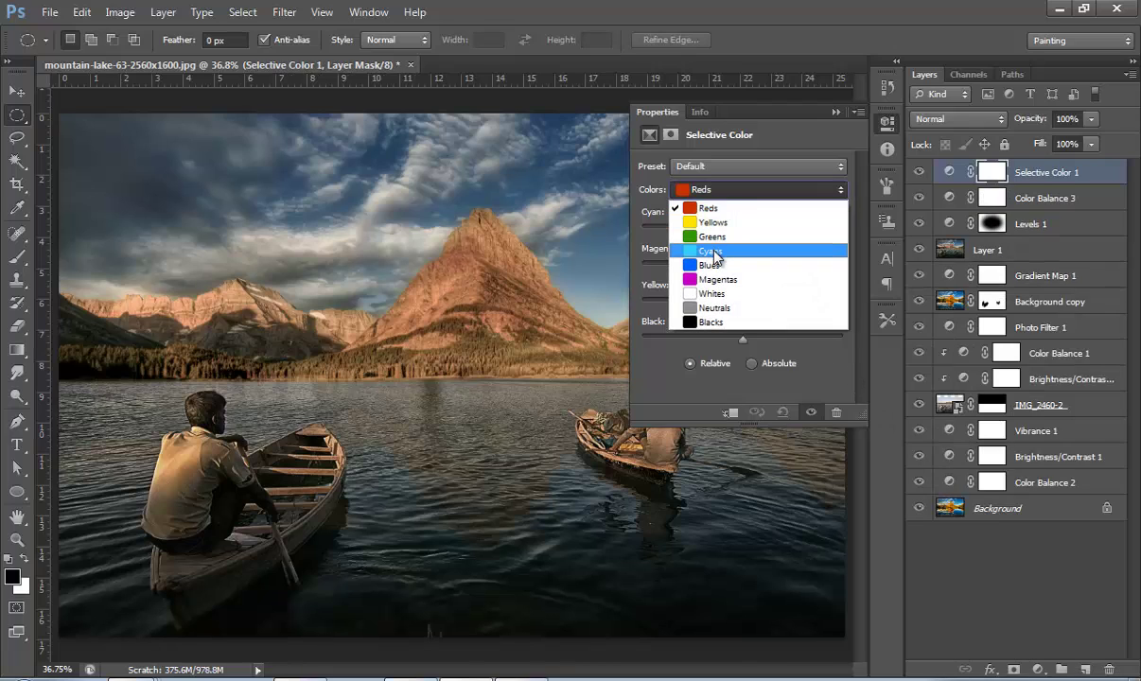
{"action": "left_click", "coordinate": [718, 244]}
{"action": "left_click_drag", "start_coordinate": [743, 338], "coordinate": [614, 330]}
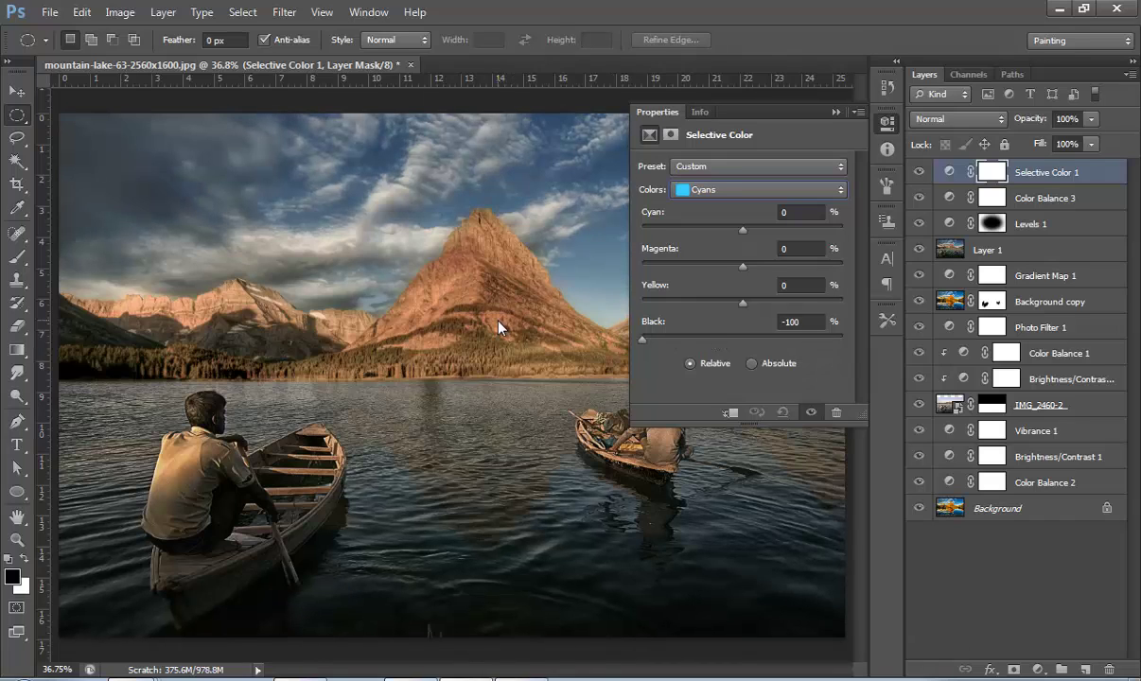
{"action": "mouse_move", "coordinate": [614, 330]}
{"action": "left_mouse_down"}
{"action": "mouse_move", "coordinate": [851, 346]}
{"action": "mouse_move", "coordinate": [807, 350]}
{"action": "left_mouse_up"}
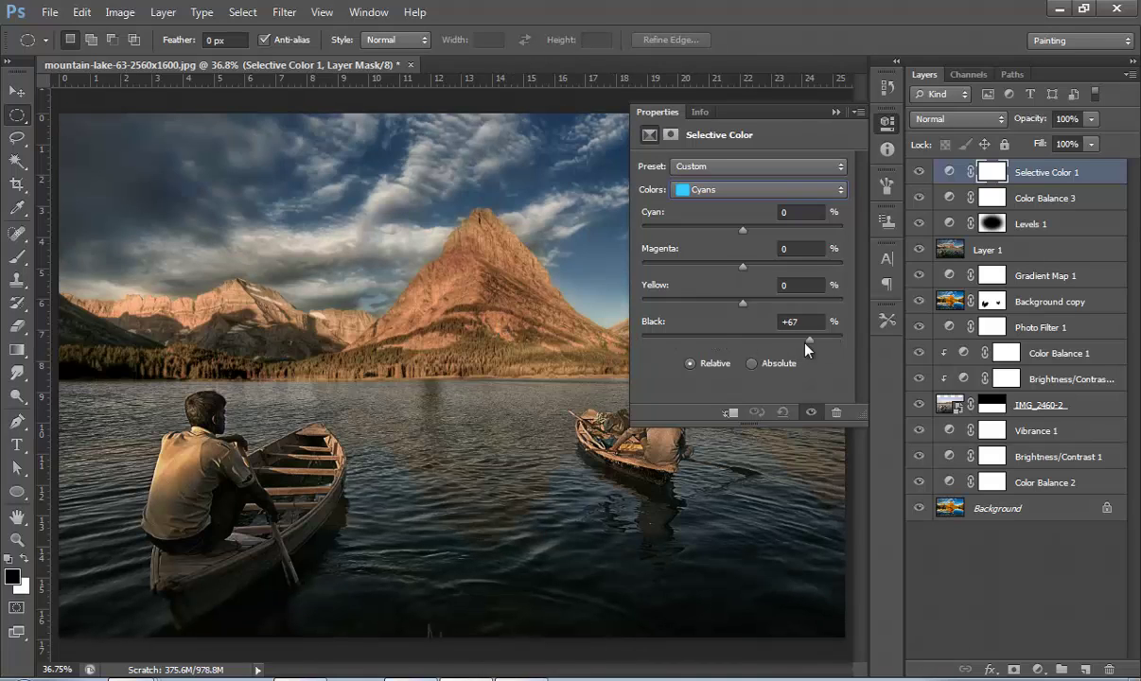
{"action": "left_click", "coordinate": [836, 111]}
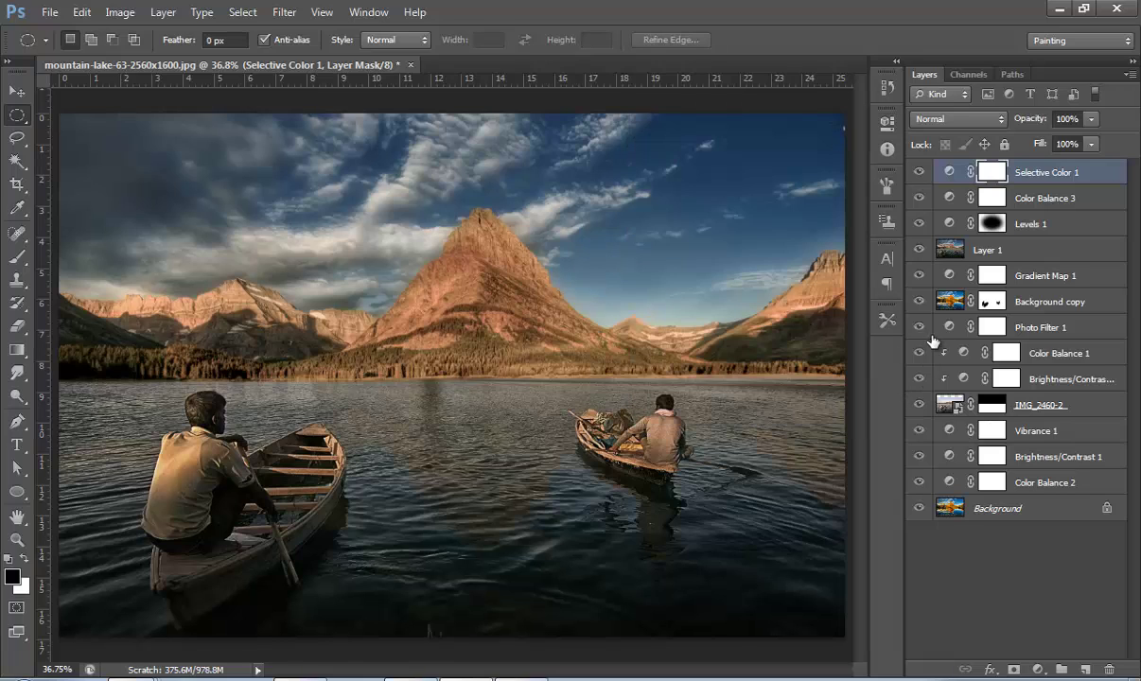
{"action": "left_click", "coordinate": [919, 482]}
{"action": "left_click_drag", "start_coordinate": [919, 459], "coordinate": [921, 177]}
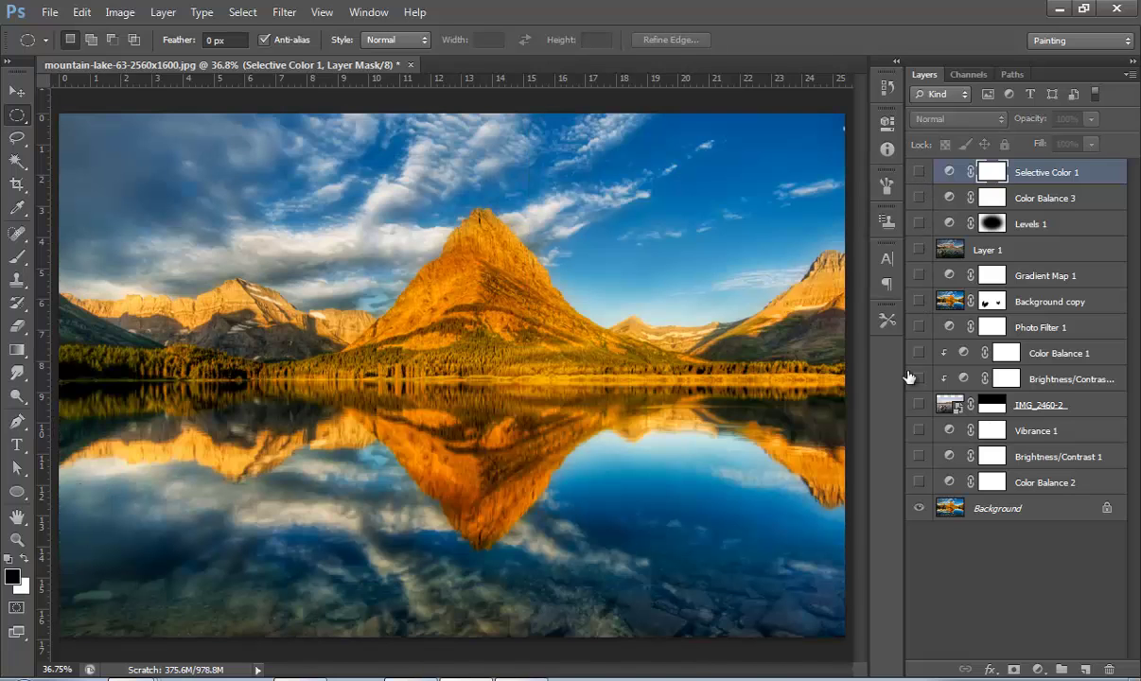
{"action": "left_click_drag", "start_coordinate": [919, 480], "coordinate": [927, 172]}
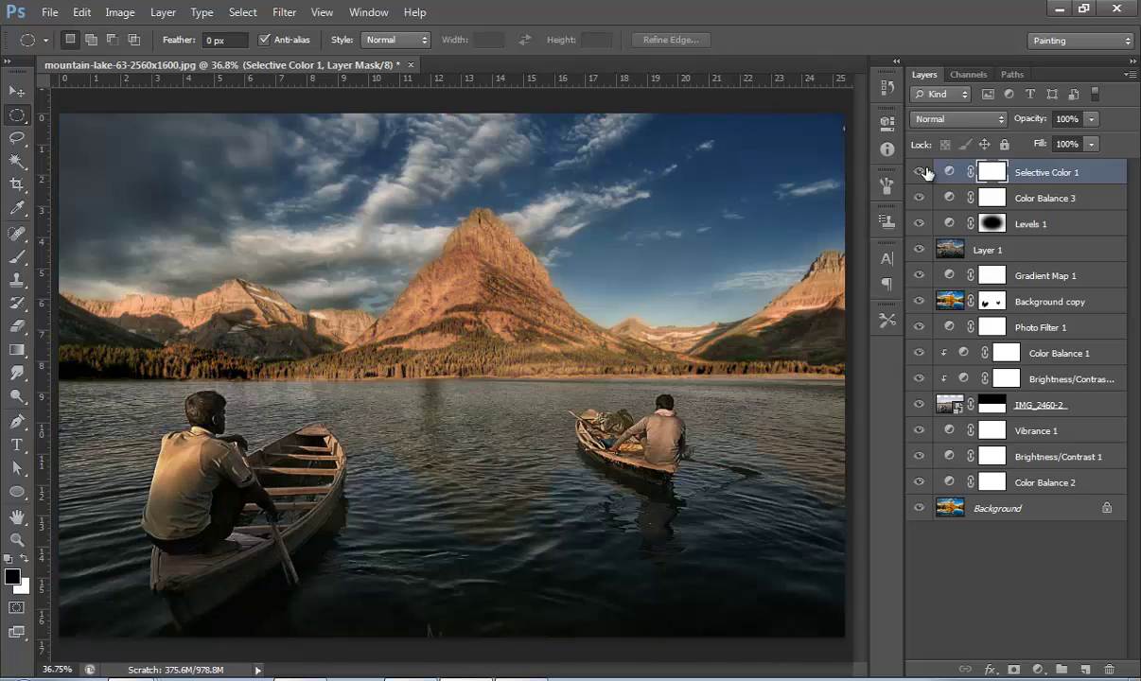